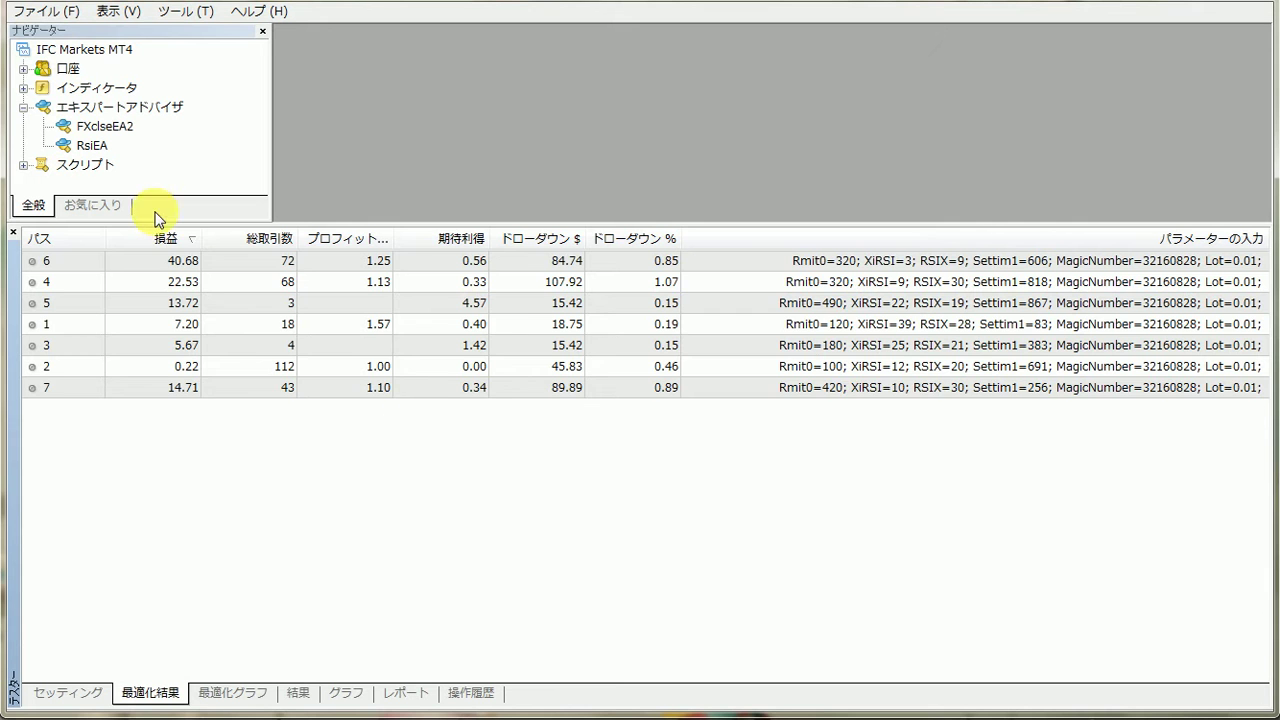
Check the optimization run's progress in the tester settings and rank the optimization results by 損益, highest first.
click(167, 240)
click(169, 240)
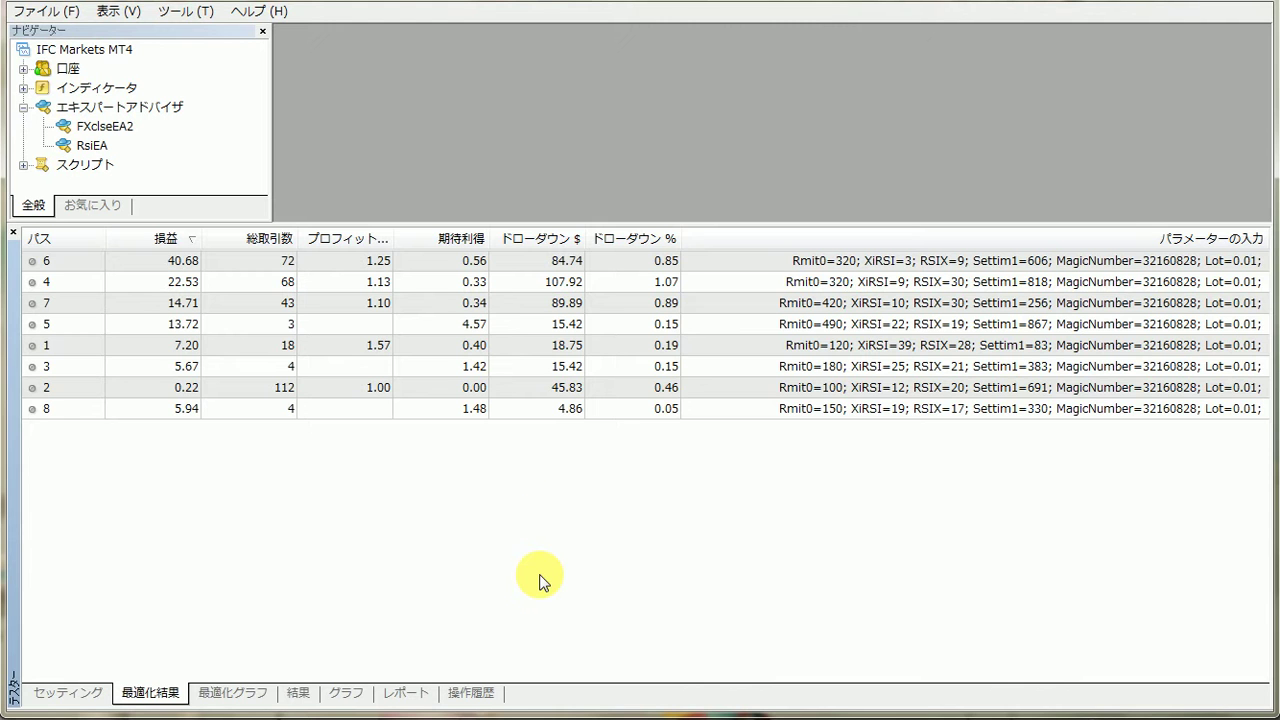
click(64, 691)
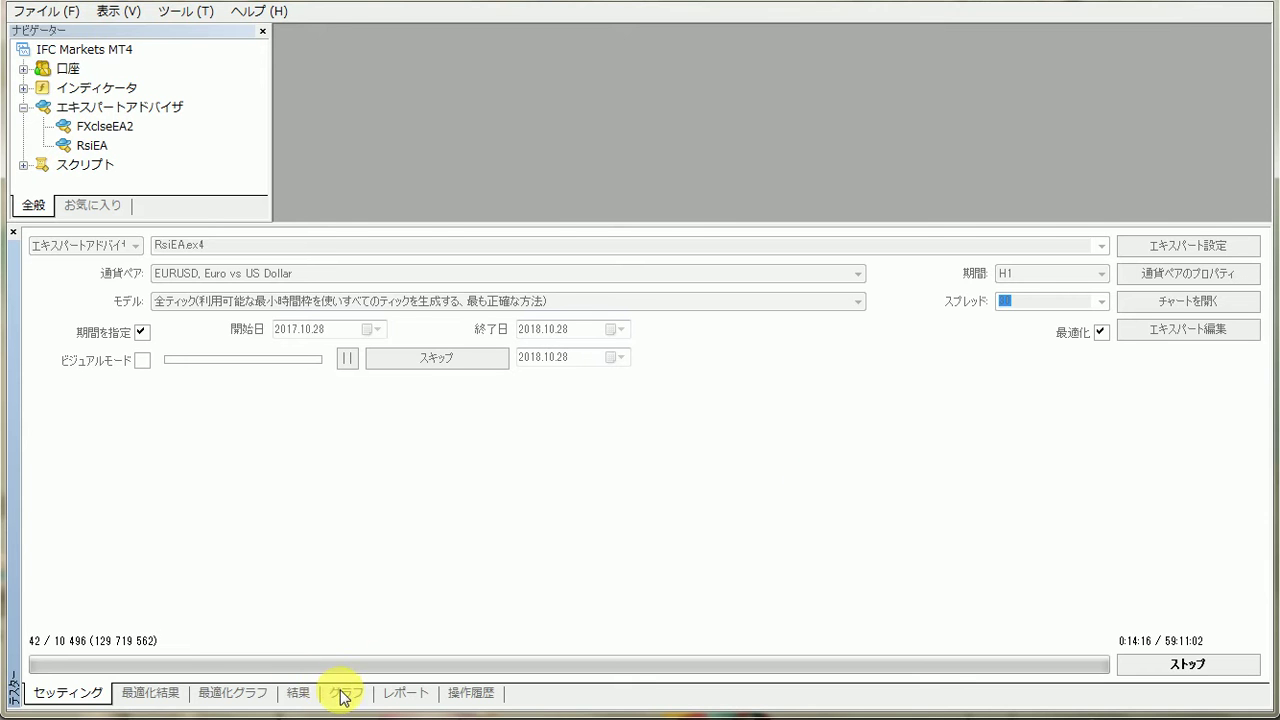
click(160, 695)
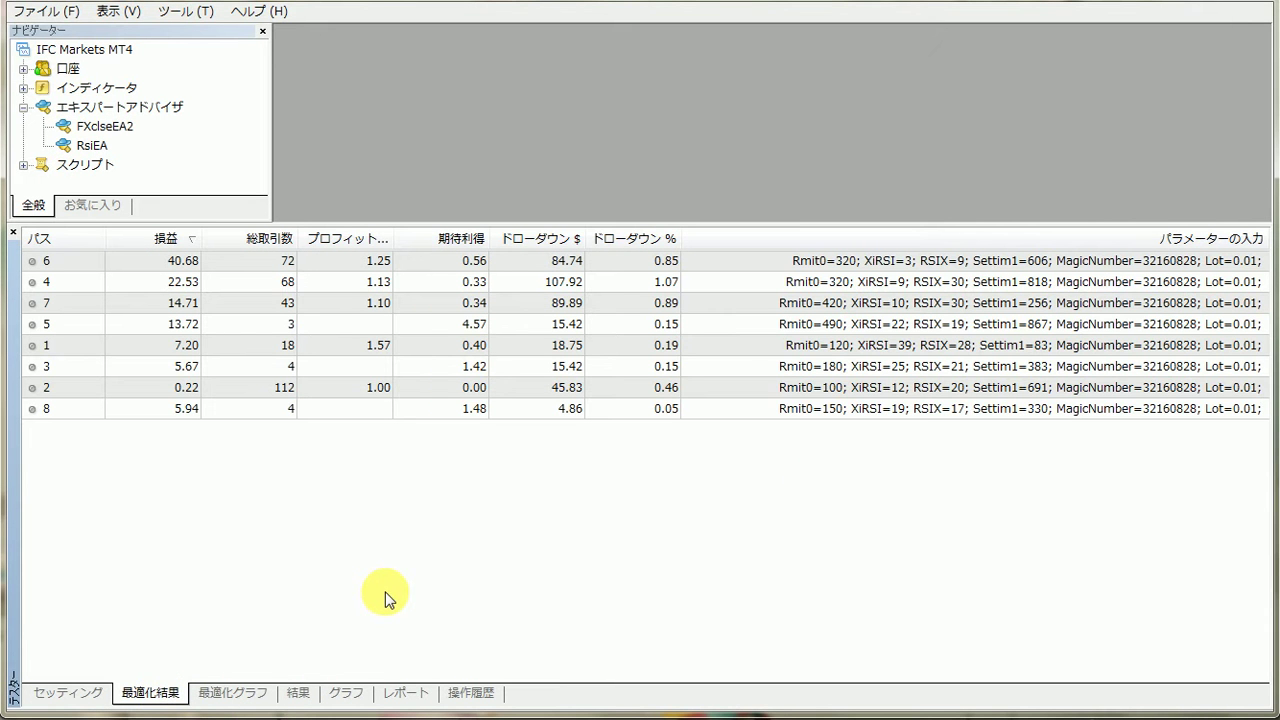
click(172, 240)
click(182, 240)
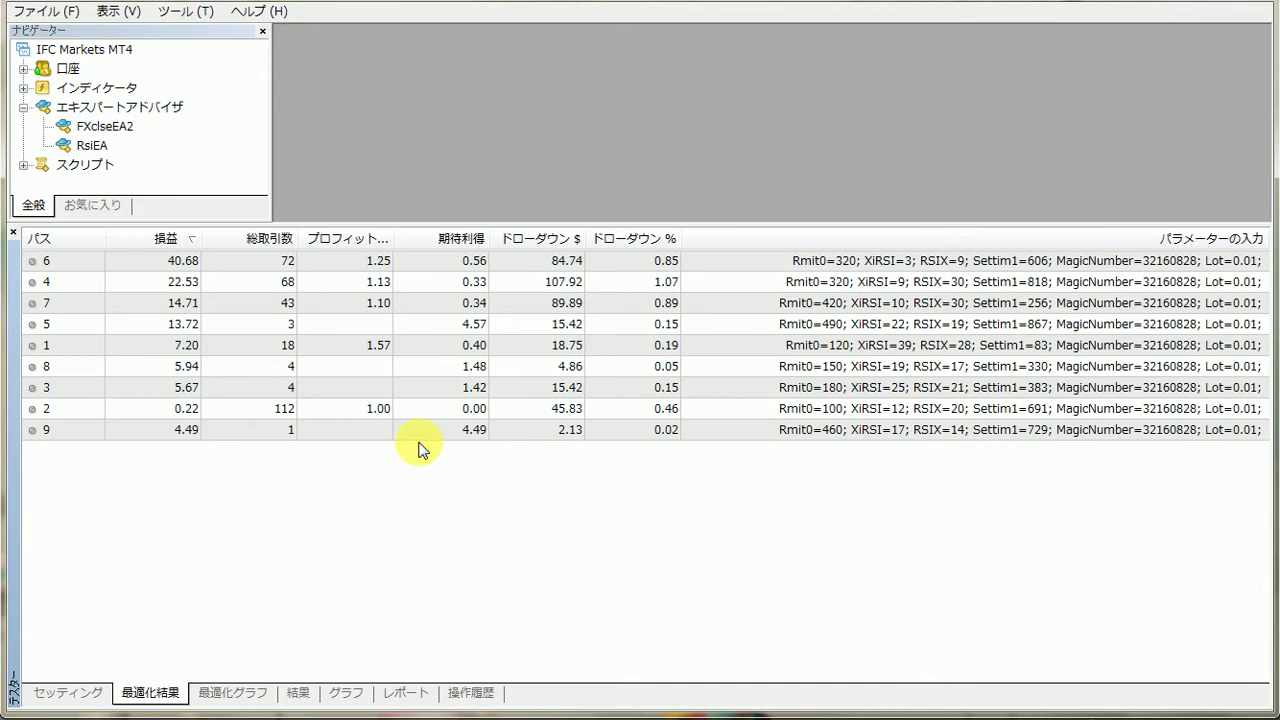
Re-sort the optimization results by 損益 in descending order and inspect the top-ranked pass.
click(582, 368)
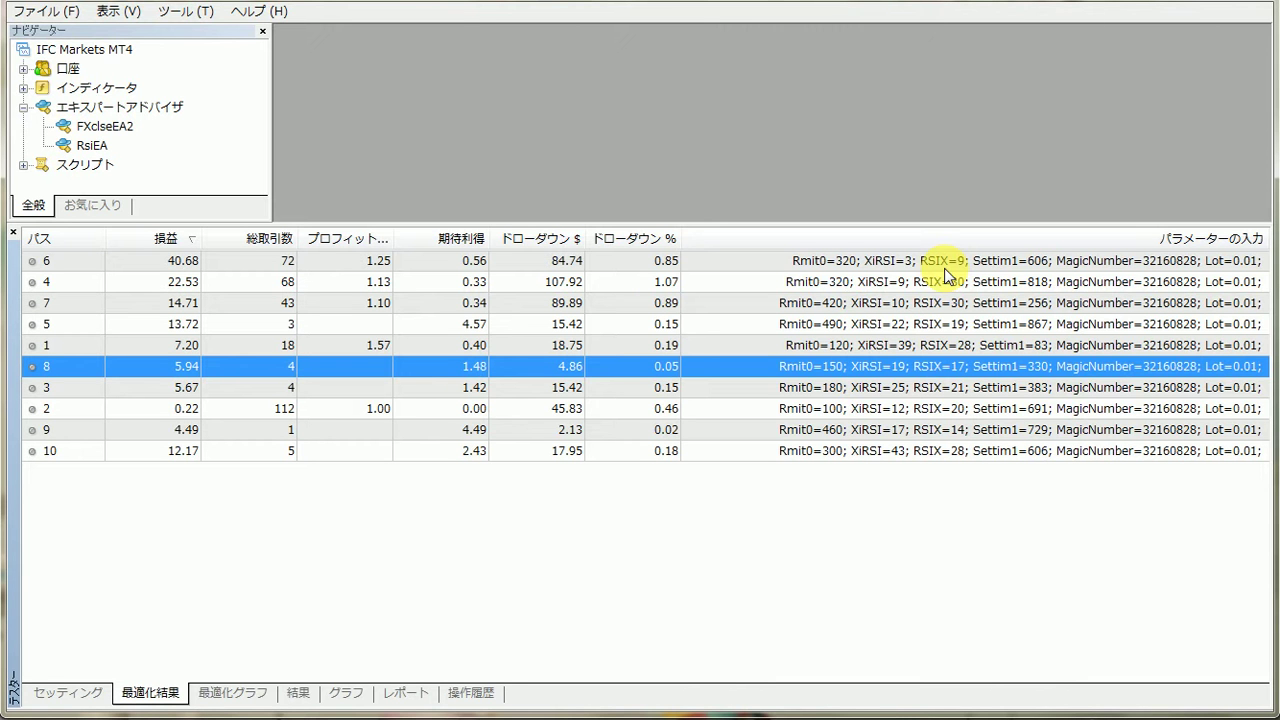
click(167, 240)
click(167, 240)
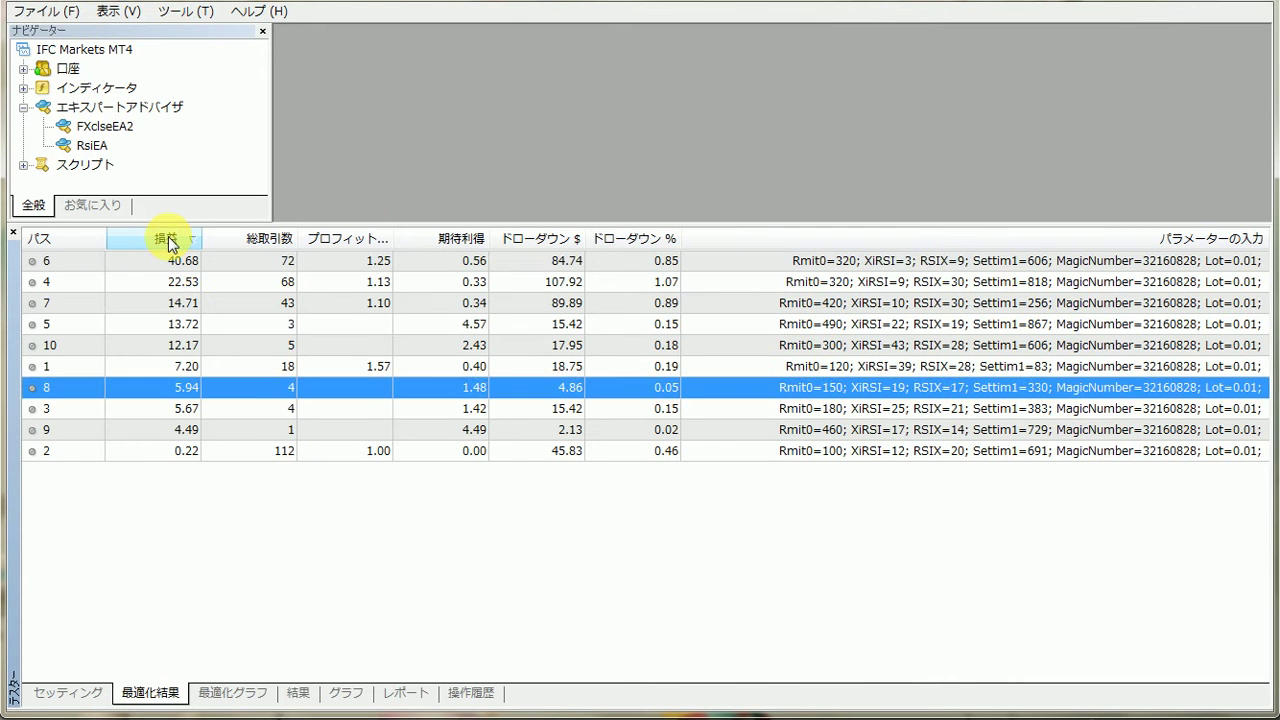
click(181, 262)
click(785, 594)
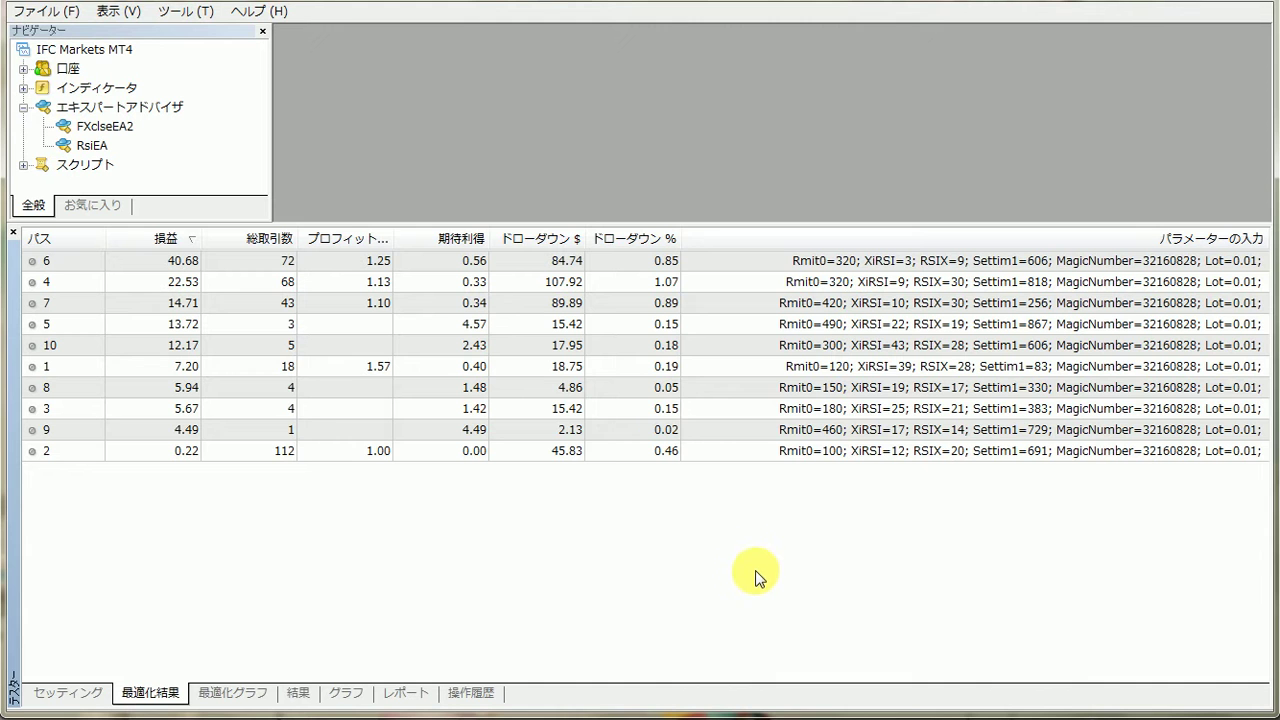
Inspect the result rows of passes 8 and 9, and check the optimization progress in the tester settings.
click(577, 387)
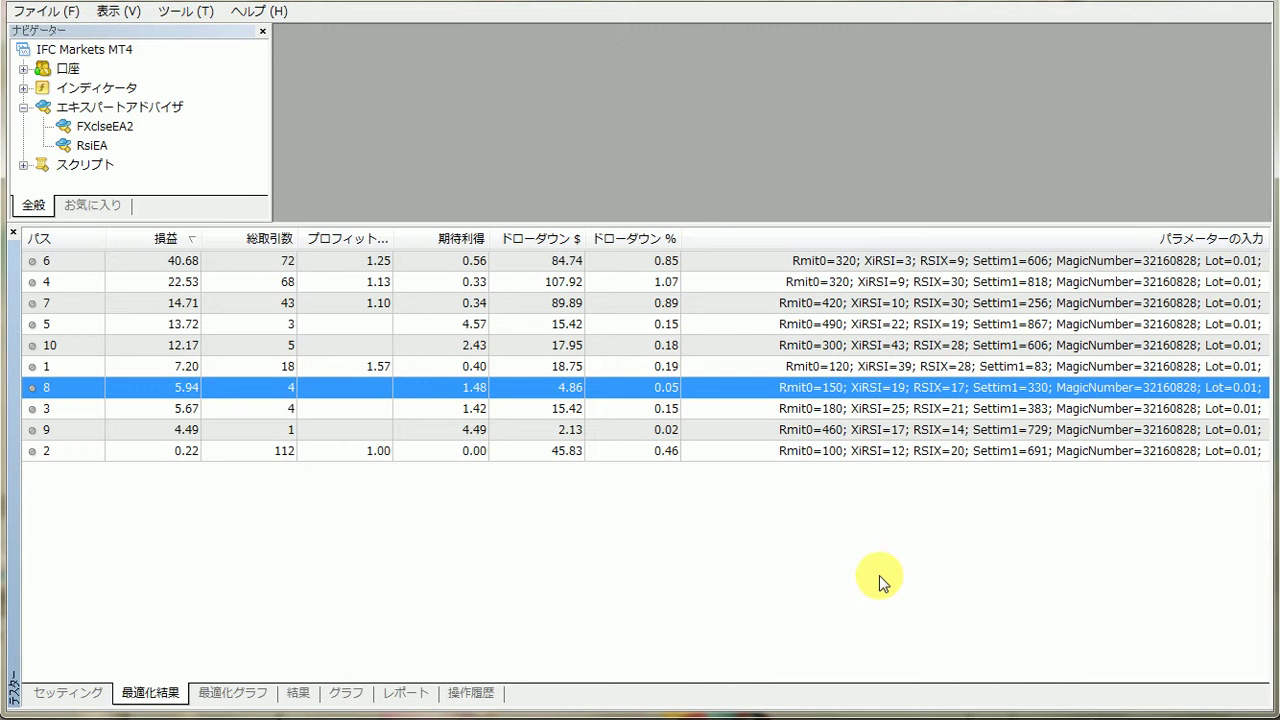
click(567, 432)
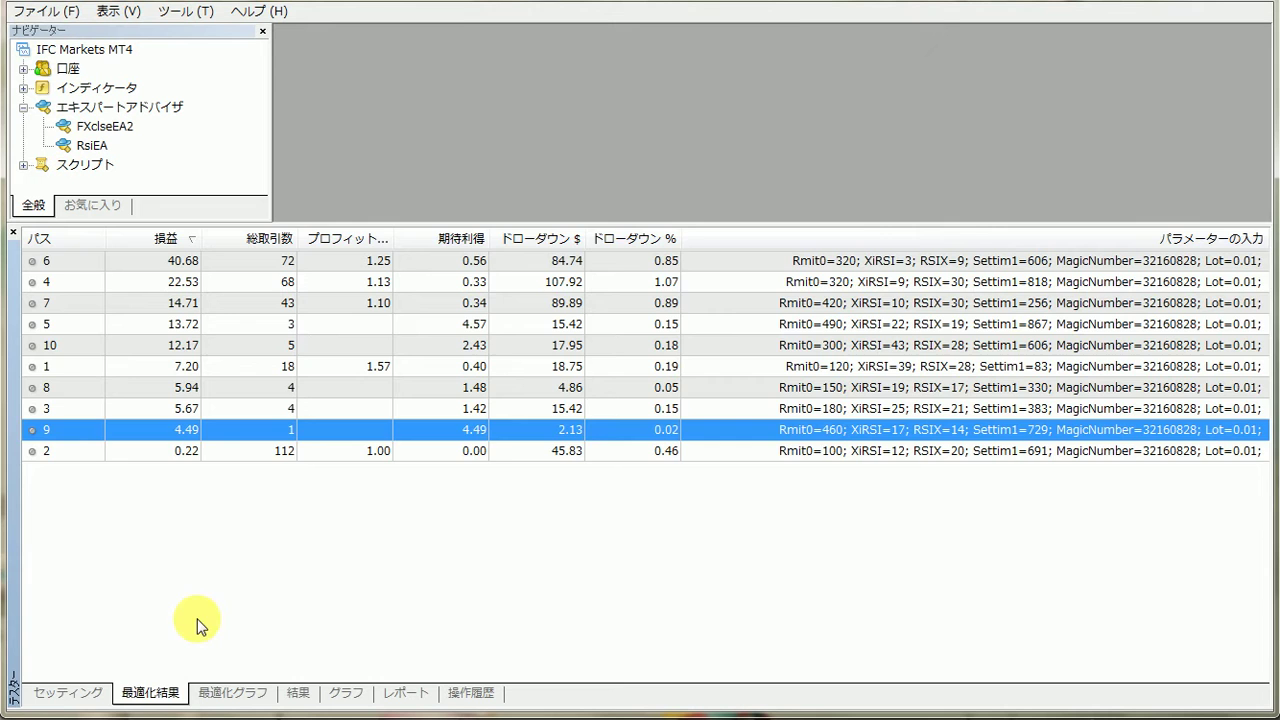
click(52, 694)
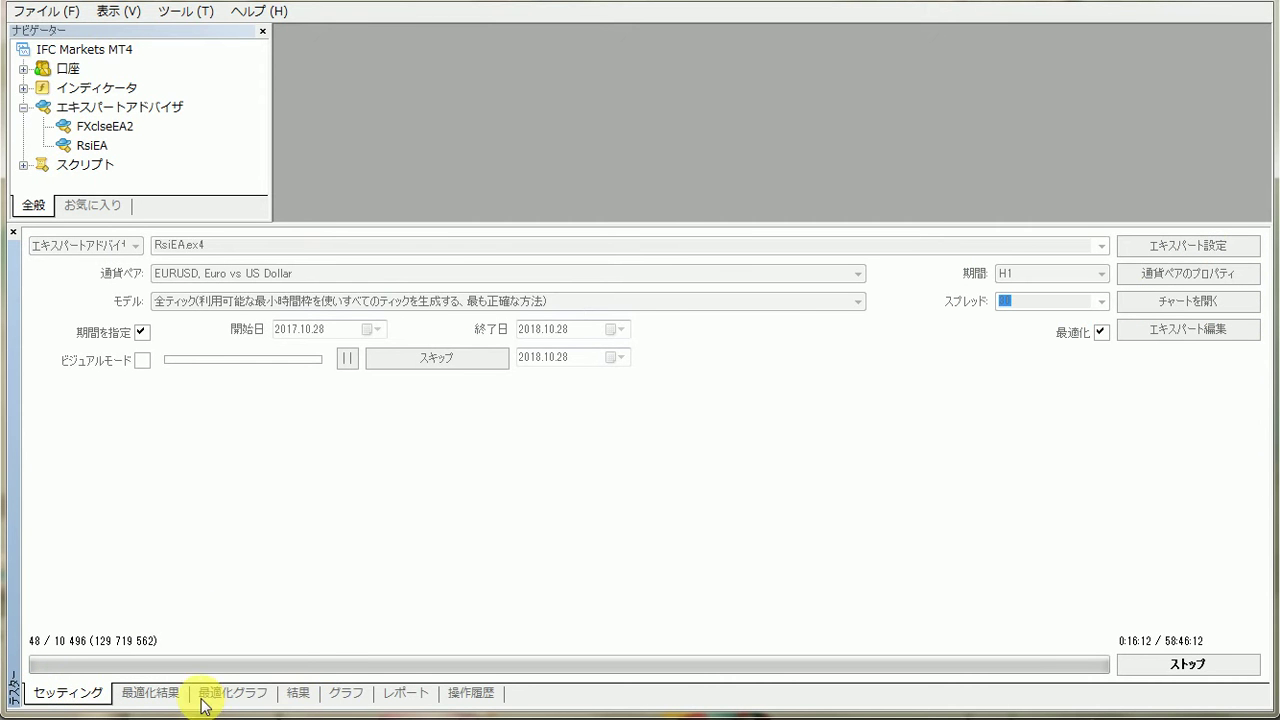
click(232, 697)
click(160, 694)
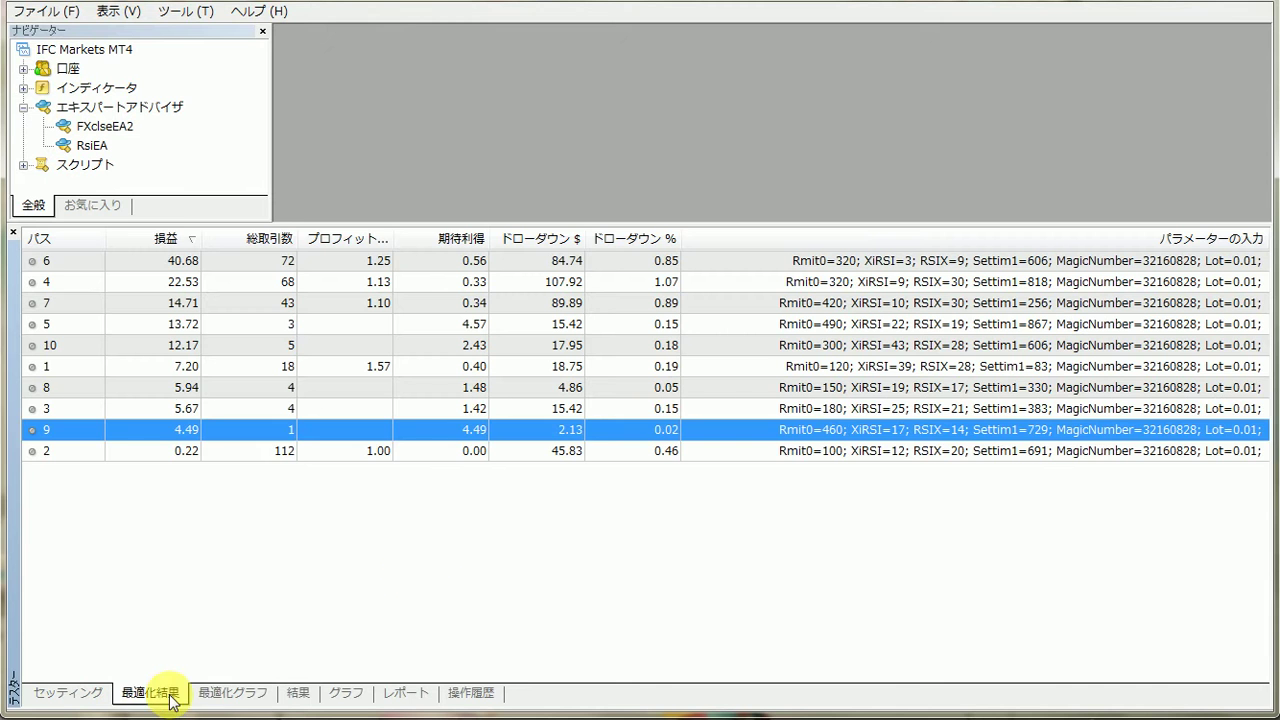
click(435, 567)
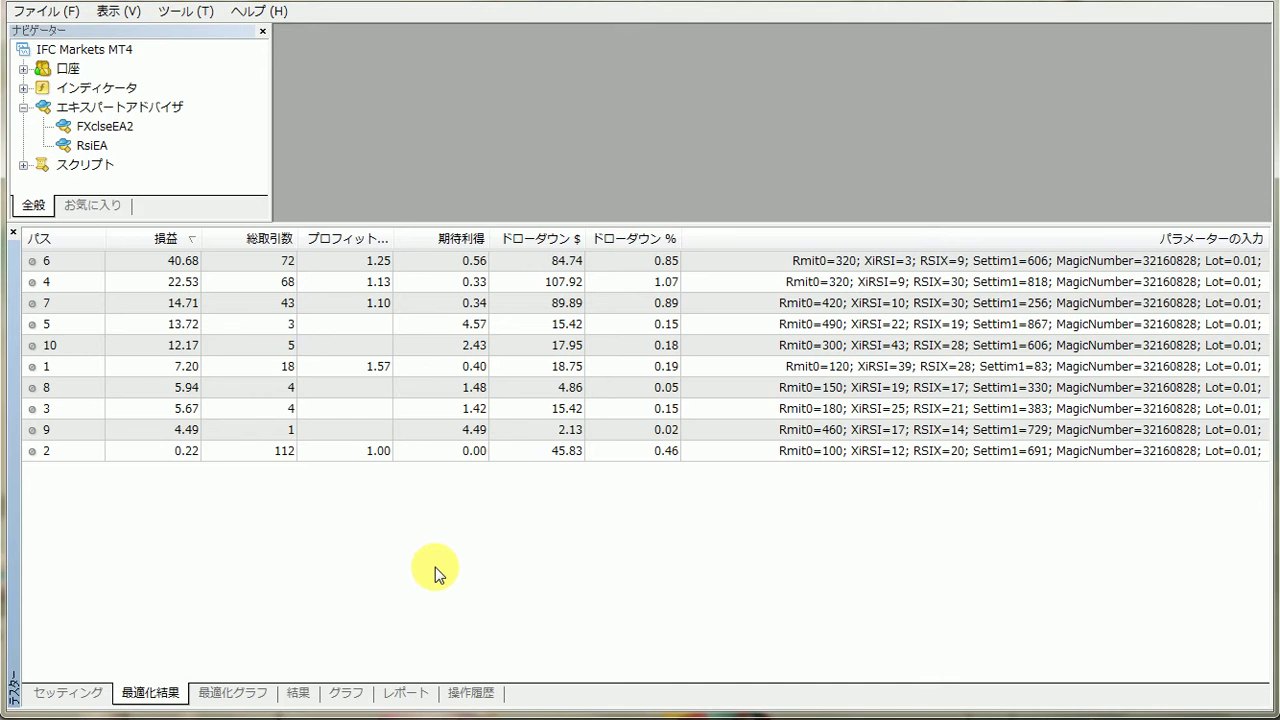
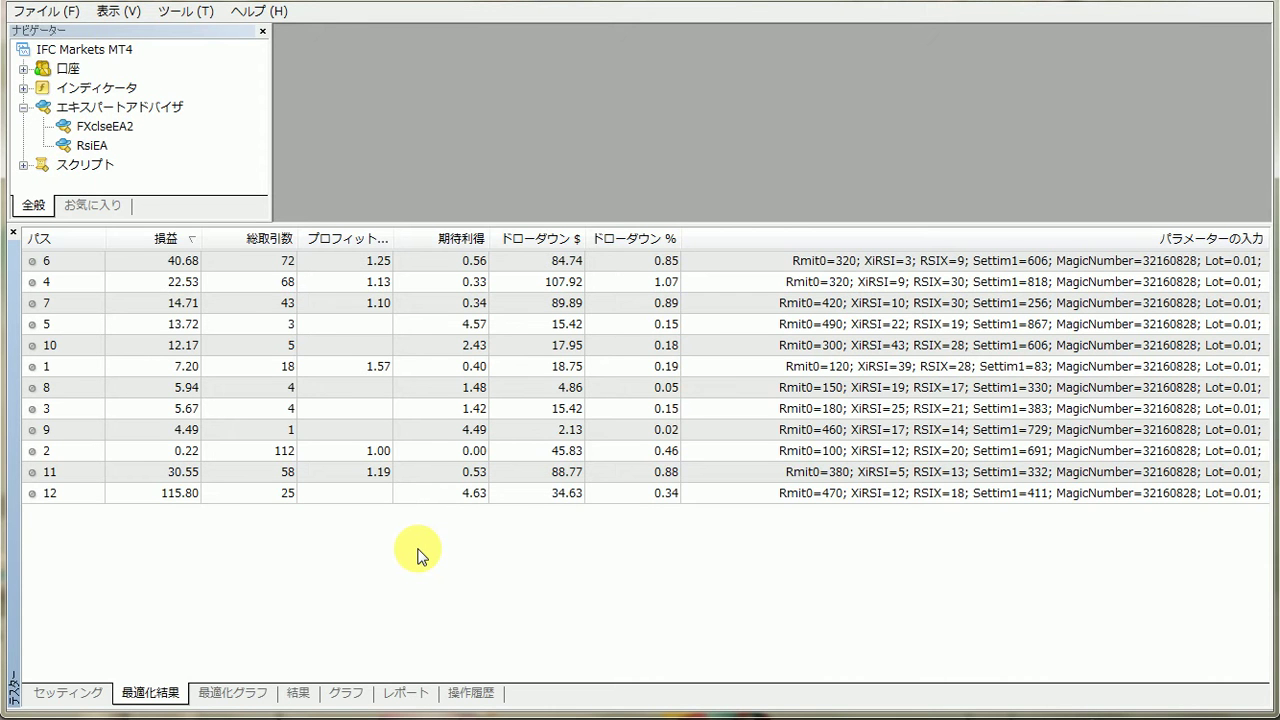
Sort the updated optimization results by 損益, highest first, and select pass 12 to inspect its input parameters.
click(164, 242)
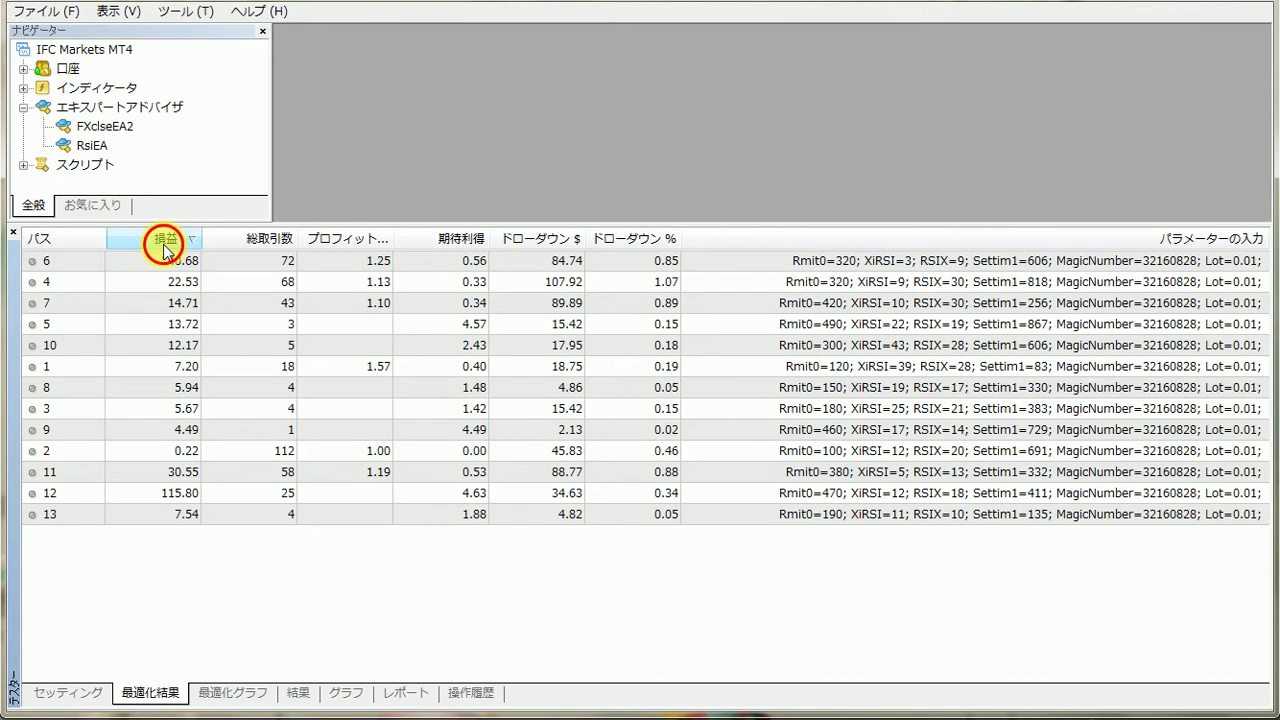
click(164, 244)
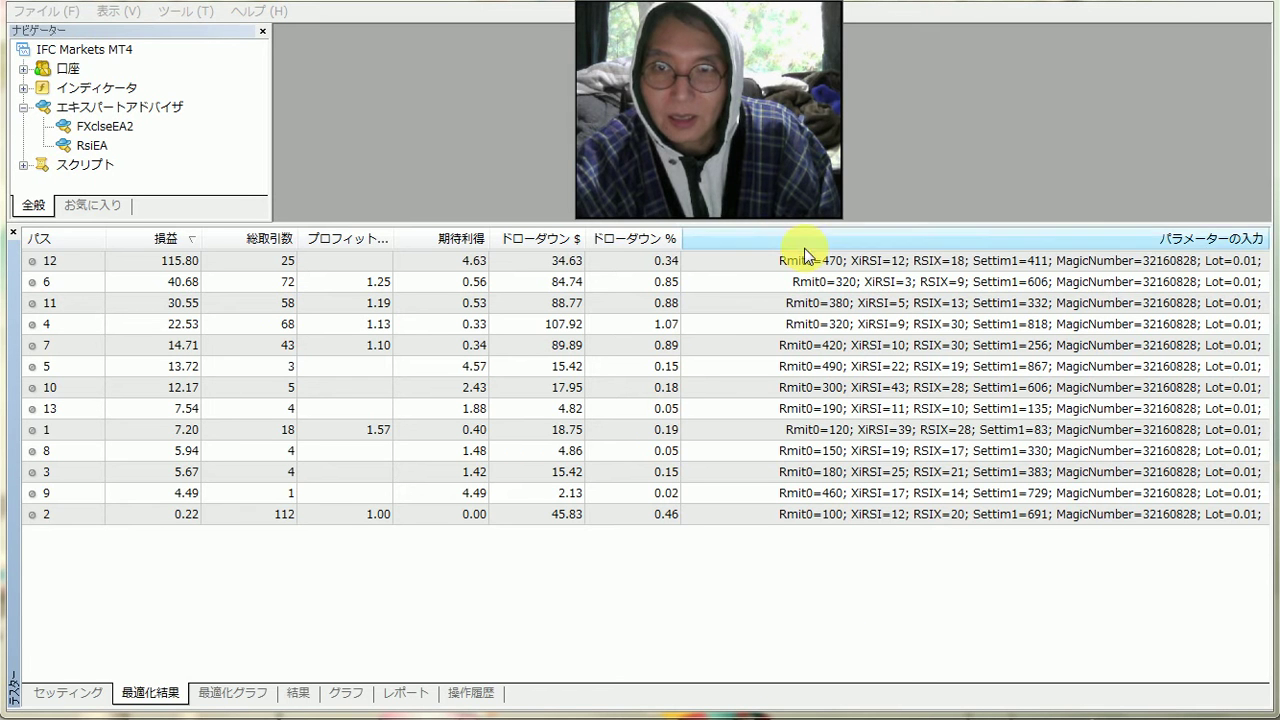
click(177, 262)
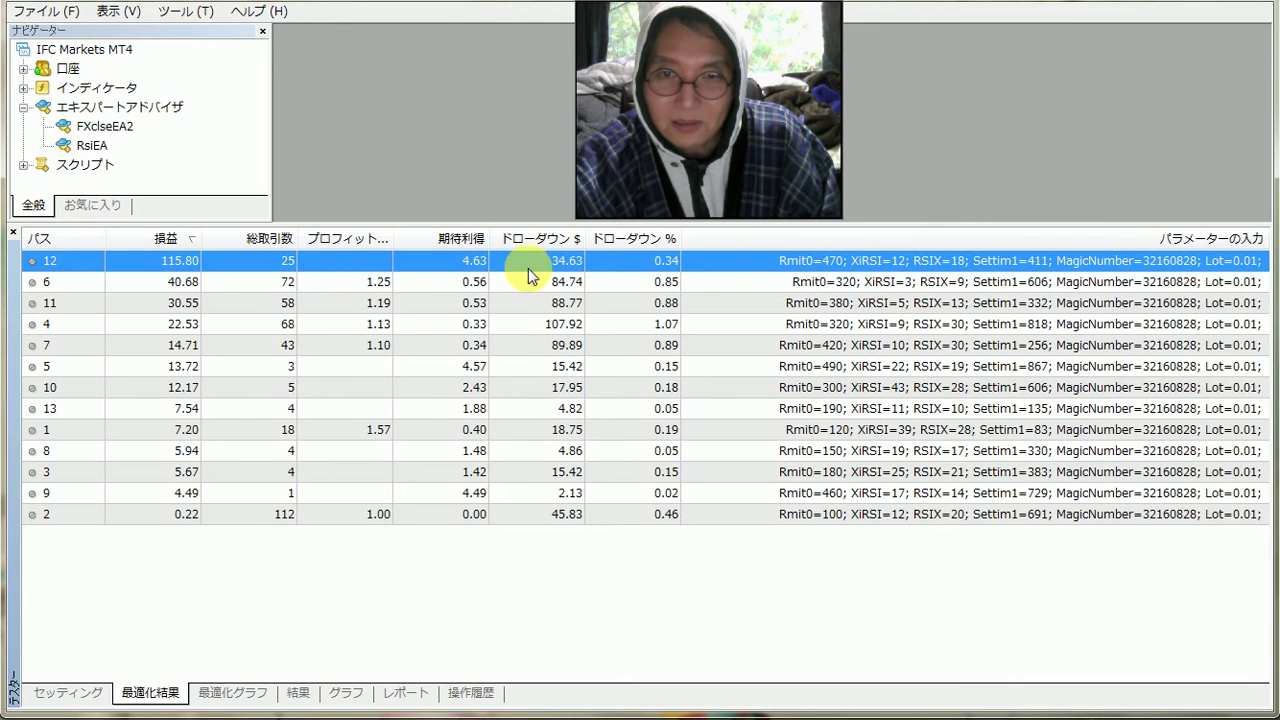
right_click(953, 263)
click(1005, 311)
click(1002, 605)
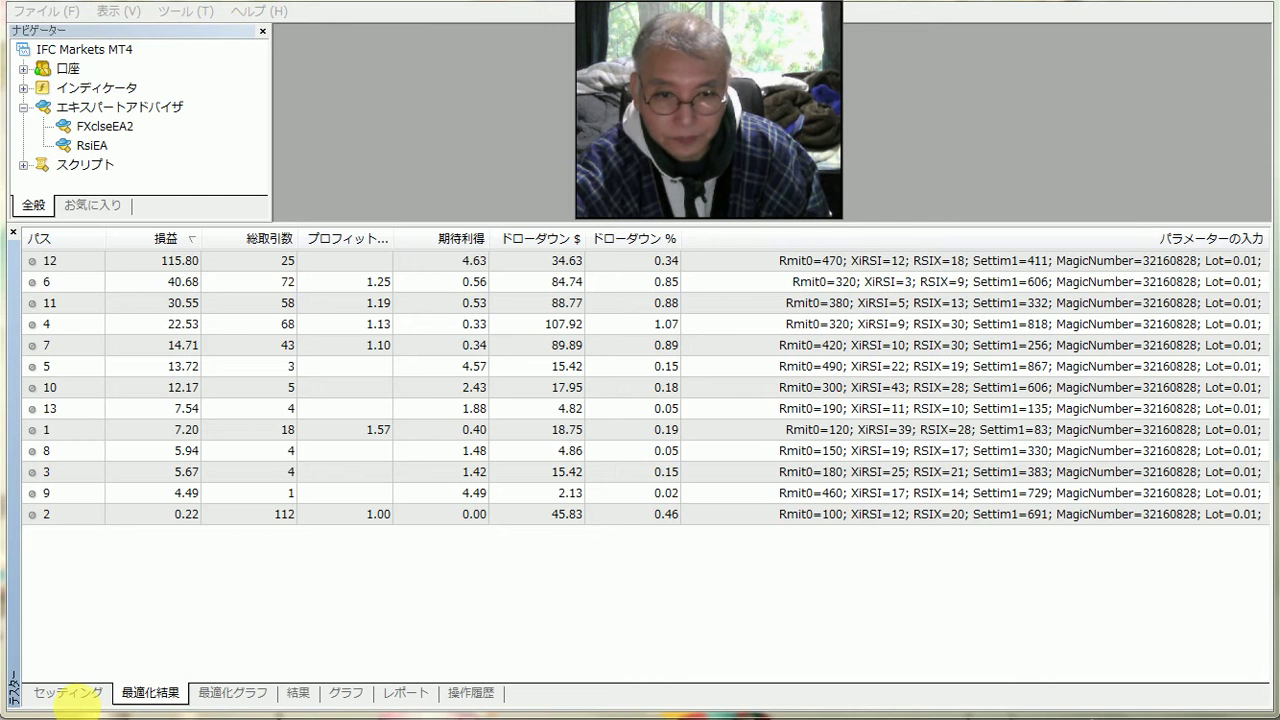
Check how far the optimization has run, and re-rank the optimization results by descending 損益.
click(84, 698)
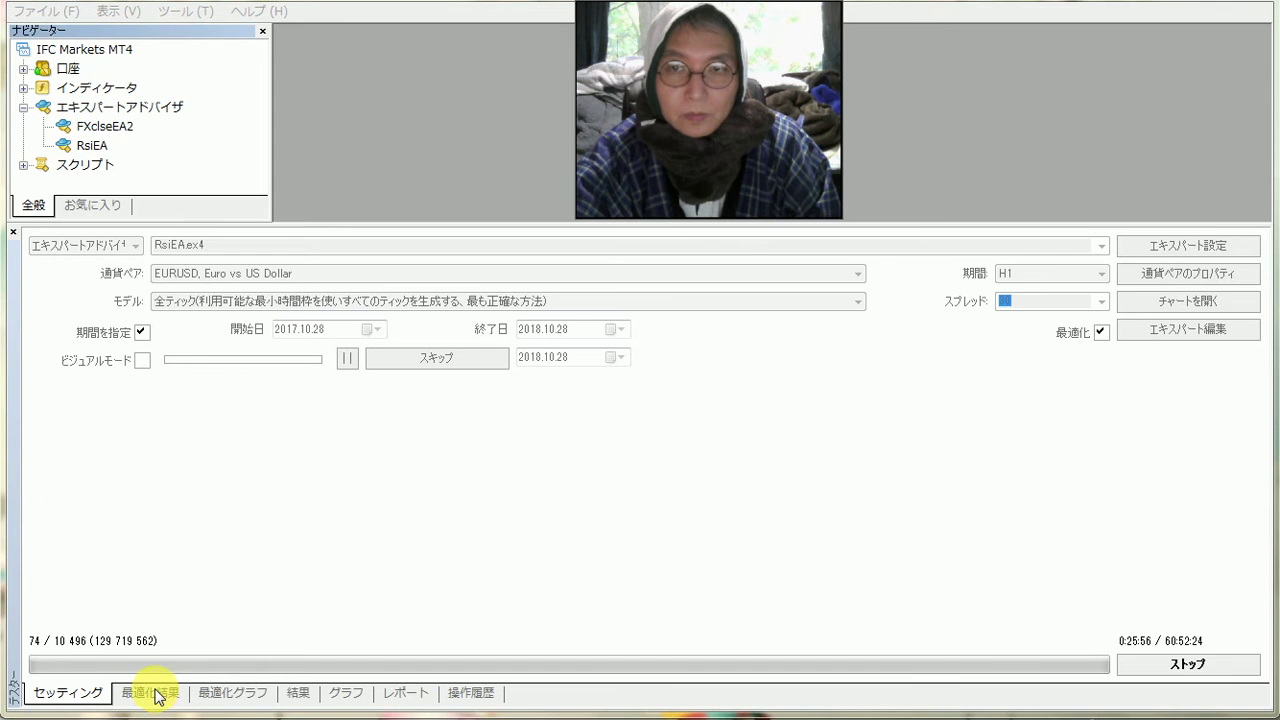
click(155, 693)
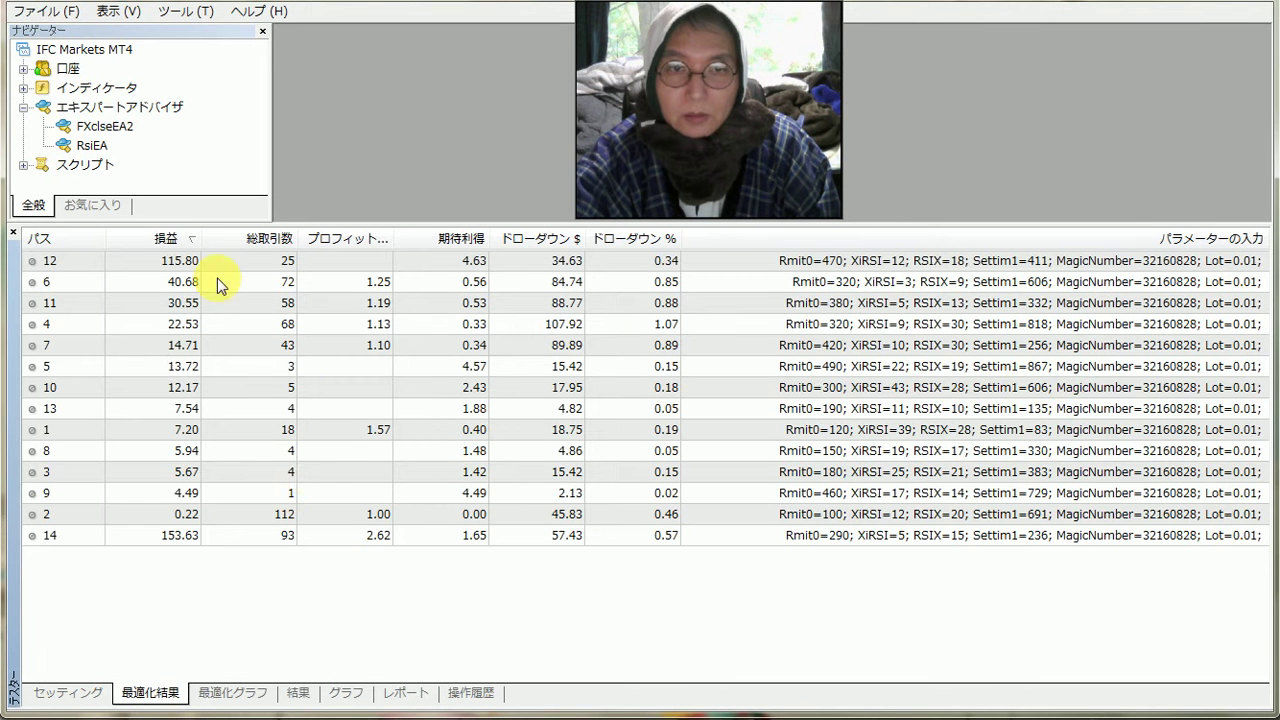
click(175, 239)
click(175, 238)
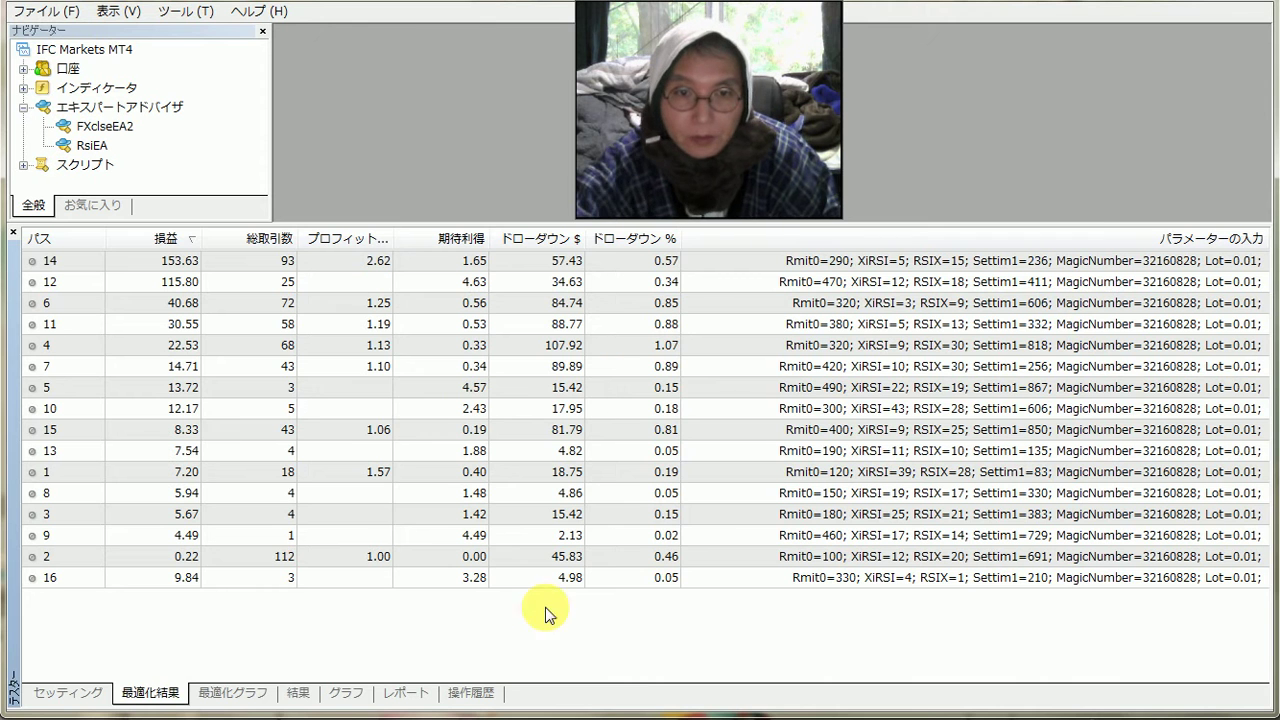
Refresh the descending 損益 order of the results to include pass 16, and select the top result, pass 14.
click(166, 243)
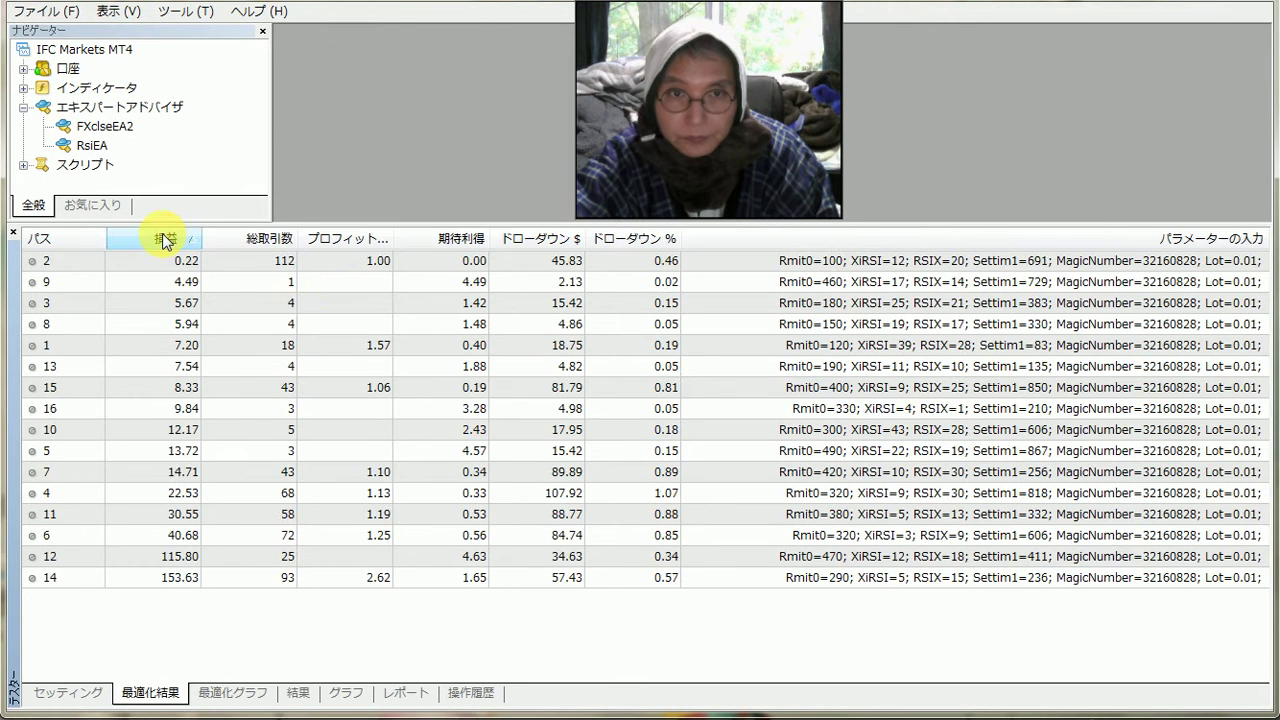
click(166, 243)
click(183, 264)
right_click(185, 262)
click(229, 307)
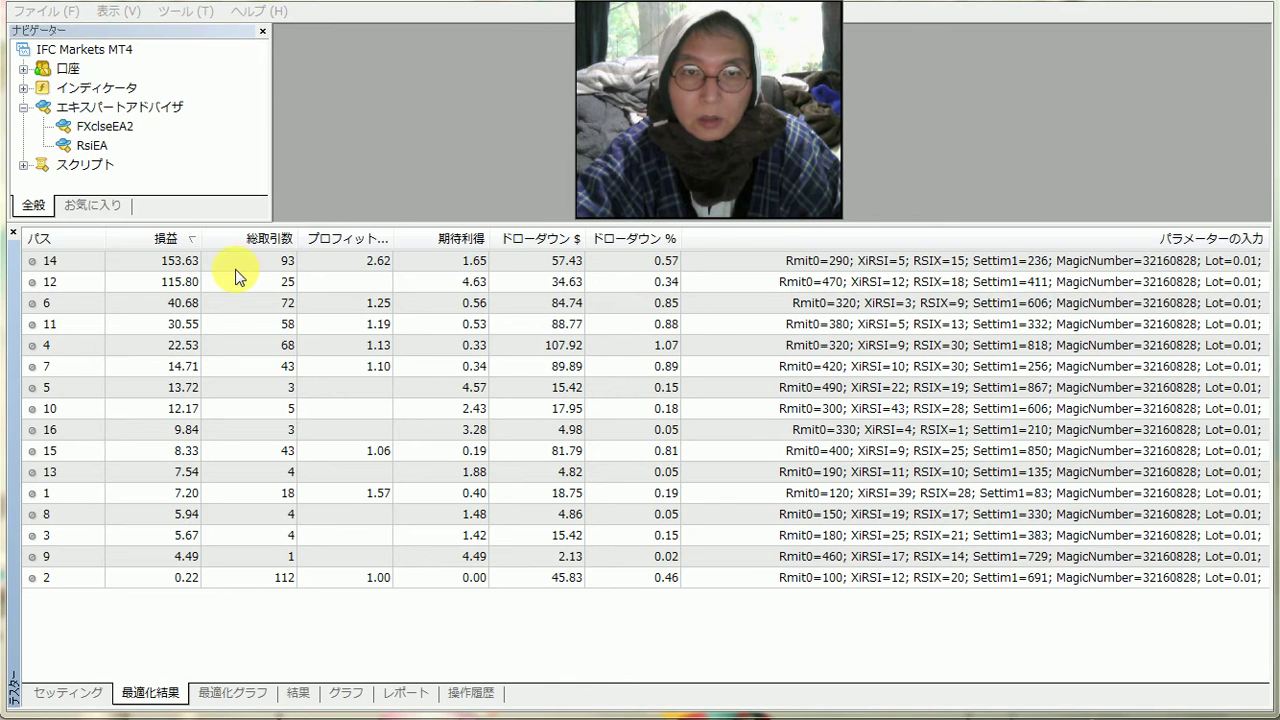
Re-sort the optimization results by 損益, highest first, as passes 17 and 18 are added.
click(169, 236)
click(169, 236)
click(271, 626)
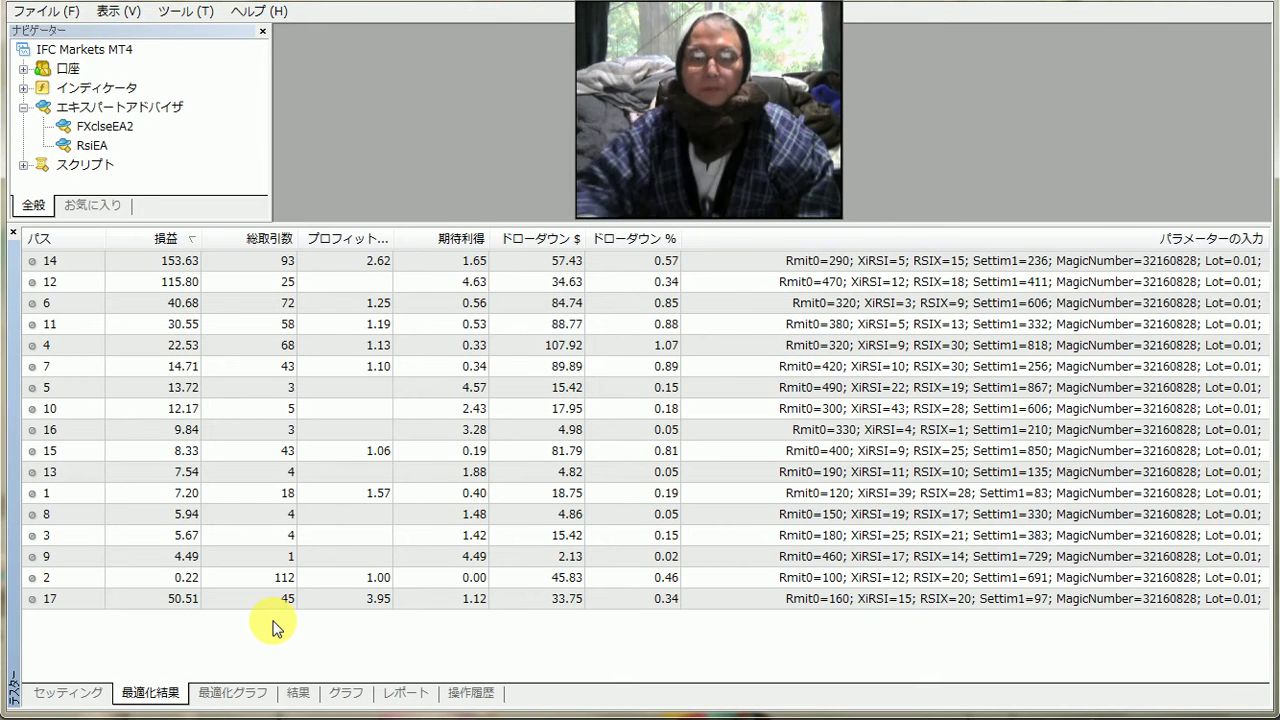
click(143, 241)
click(144, 240)
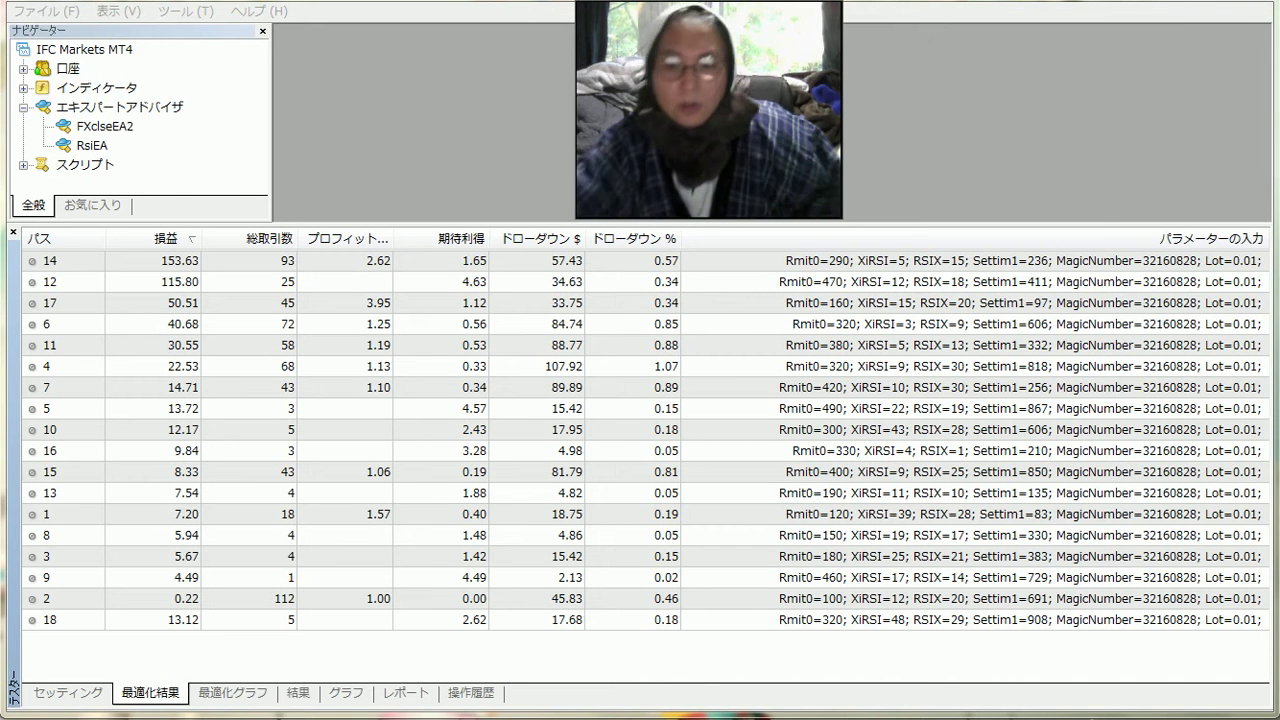
click(172, 240)
click(172, 240)
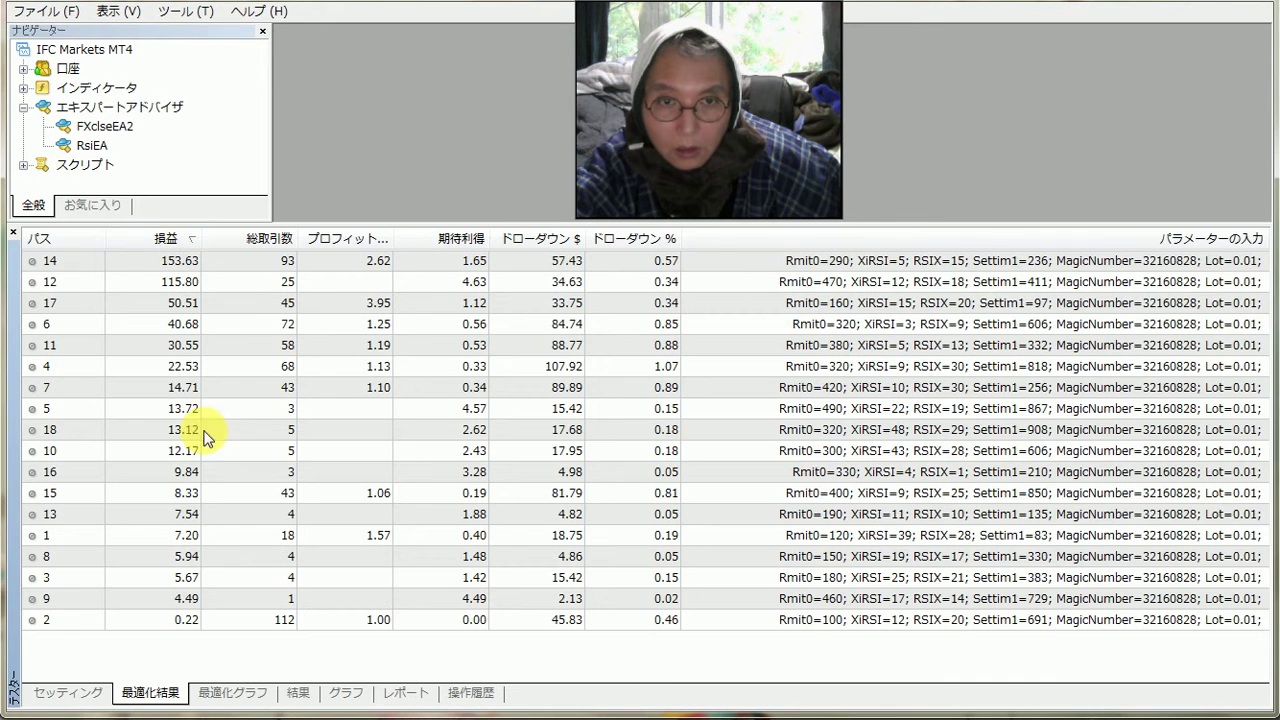
Monitor the optimization progress in the tester settings and rank pass 19 into the results by descending 損益.
click(90, 692)
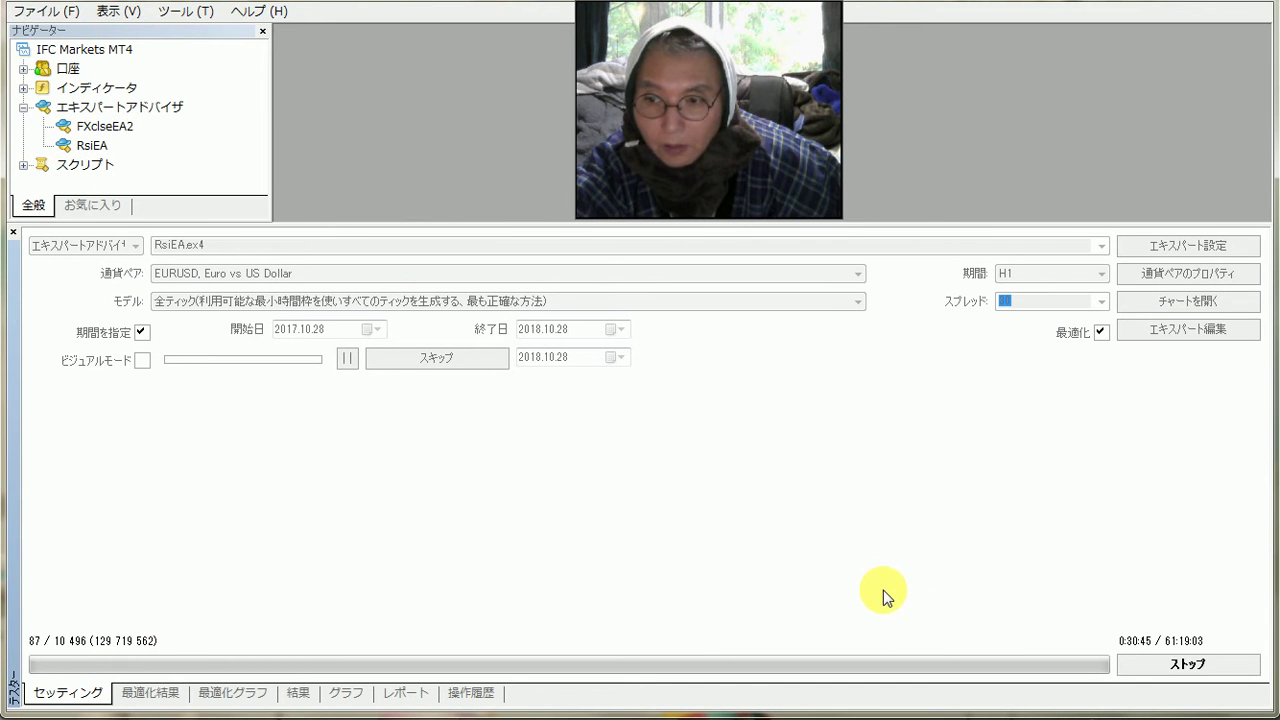
click(1172, 662)
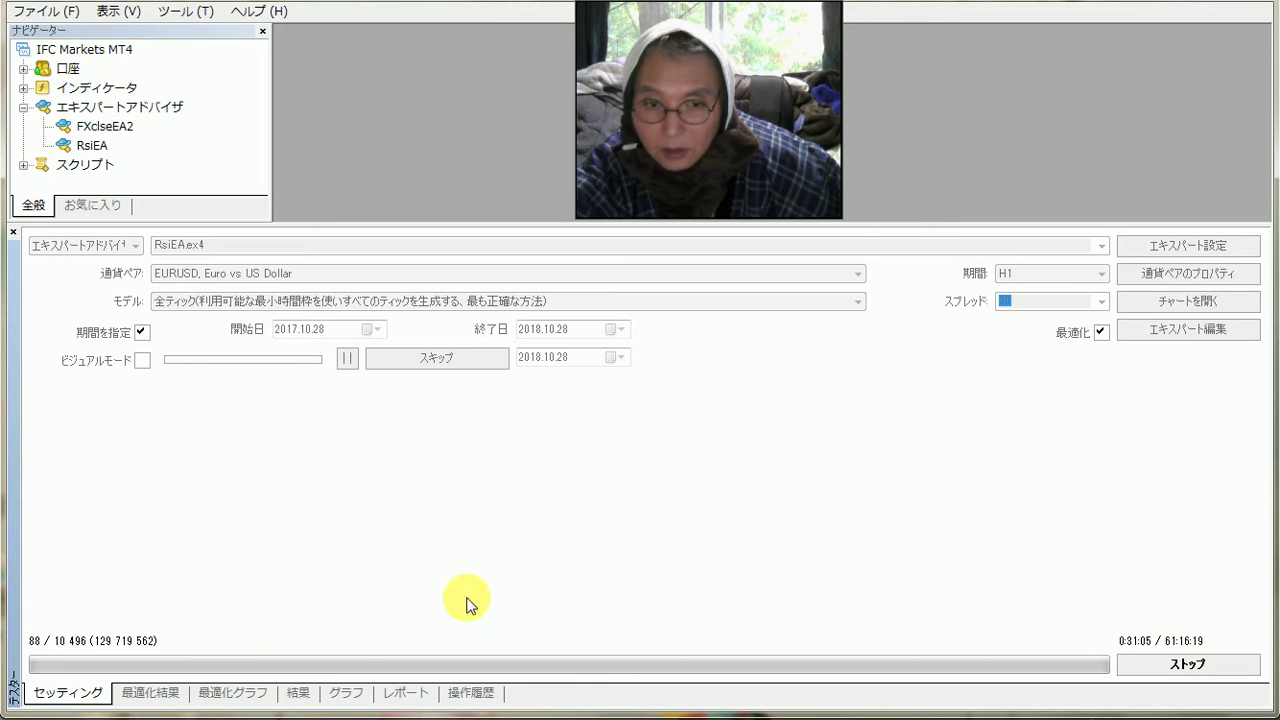
click(167, 700)
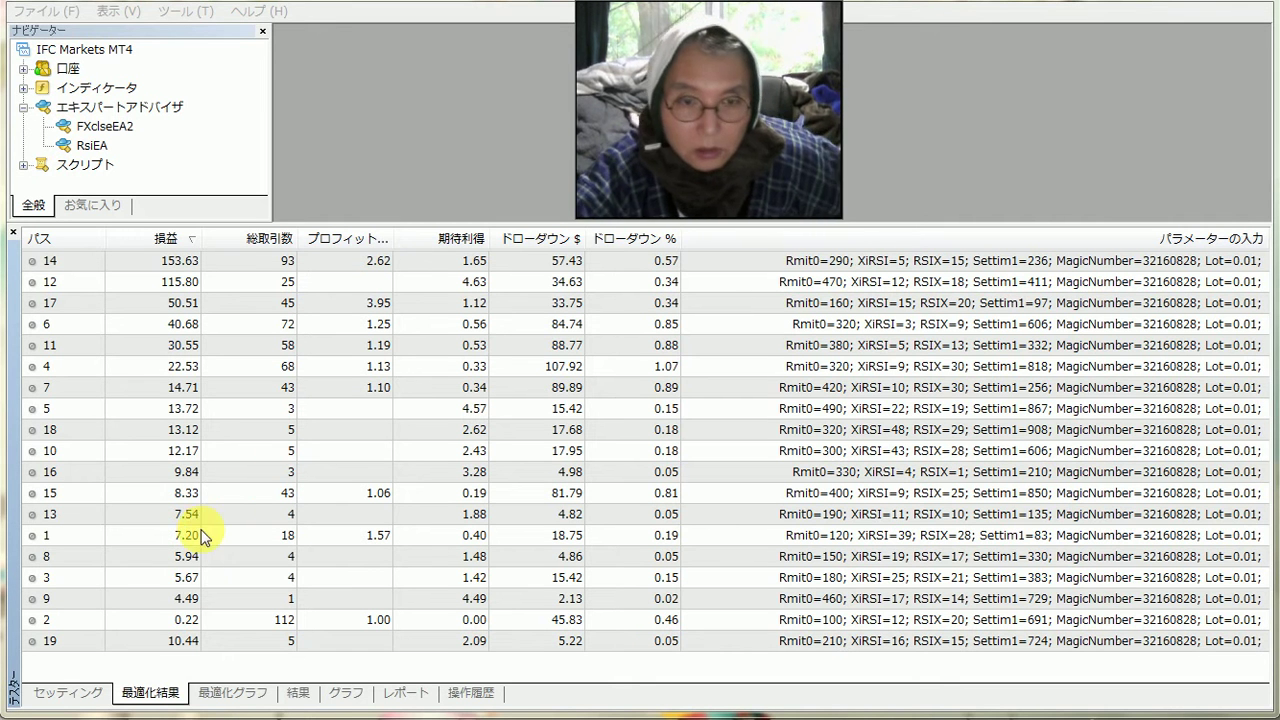
click(173, 240)
click(173, 240)
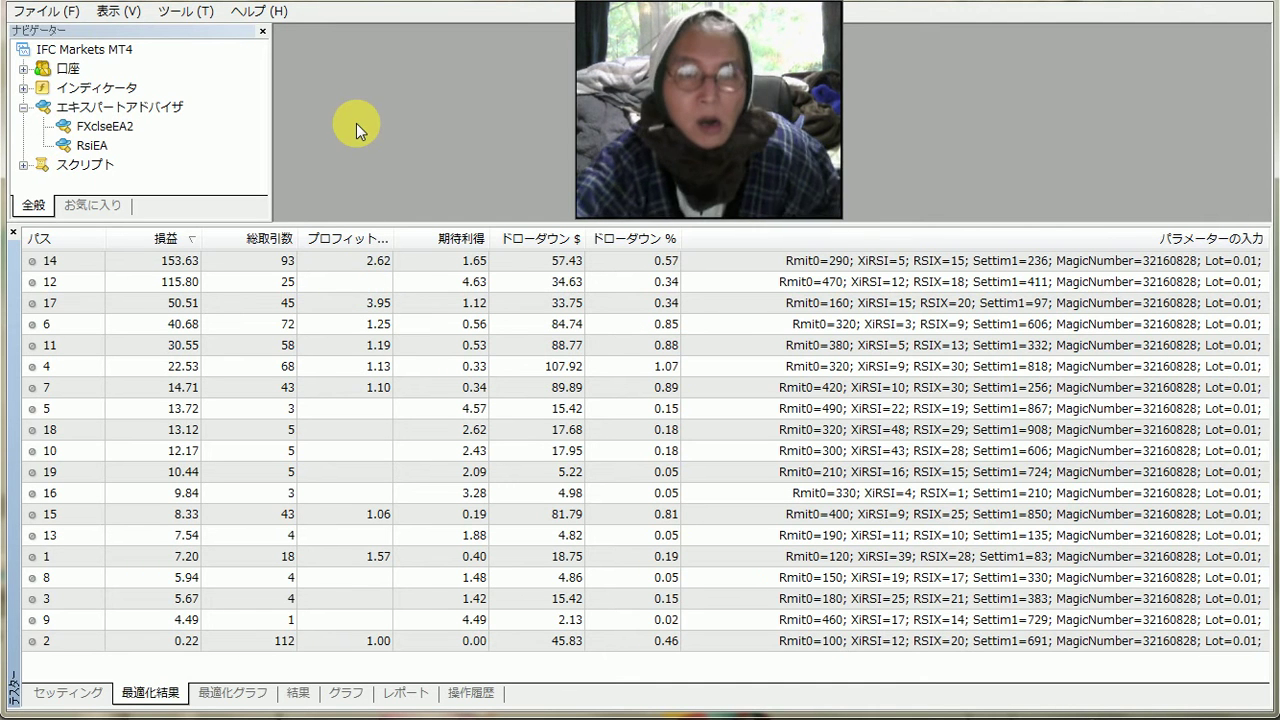
click(66, 693)
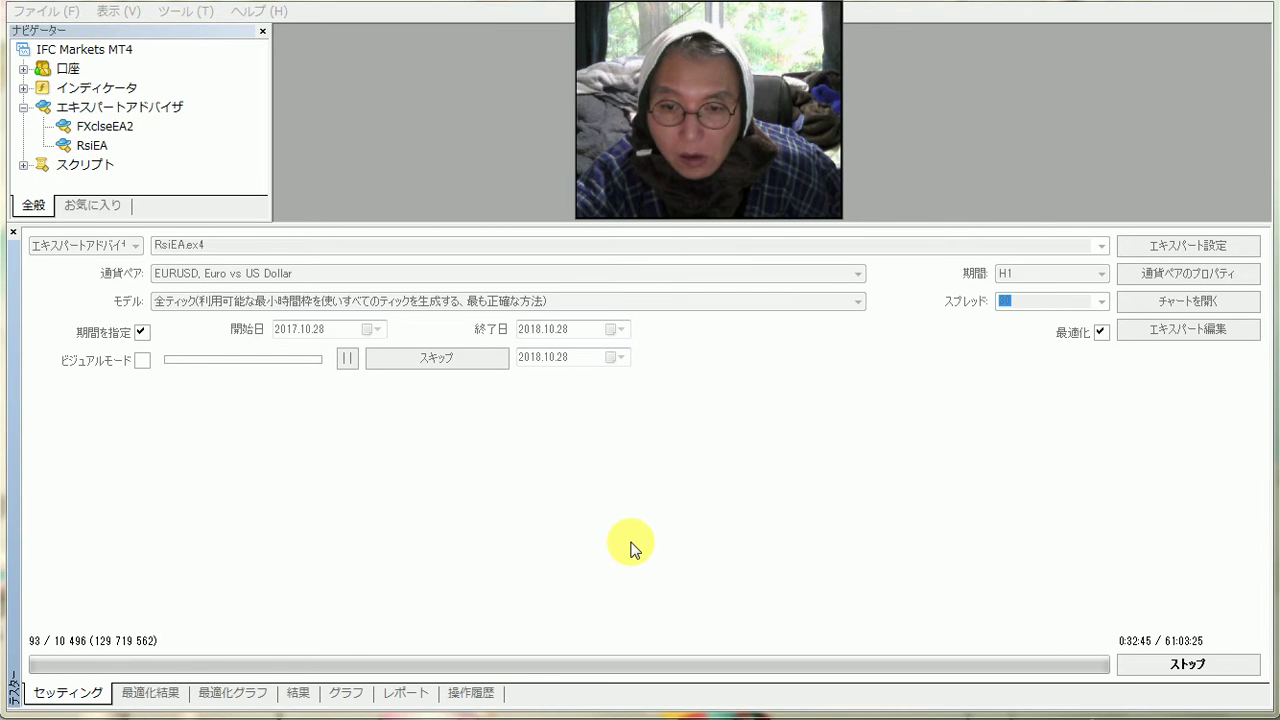
click(163, 694)
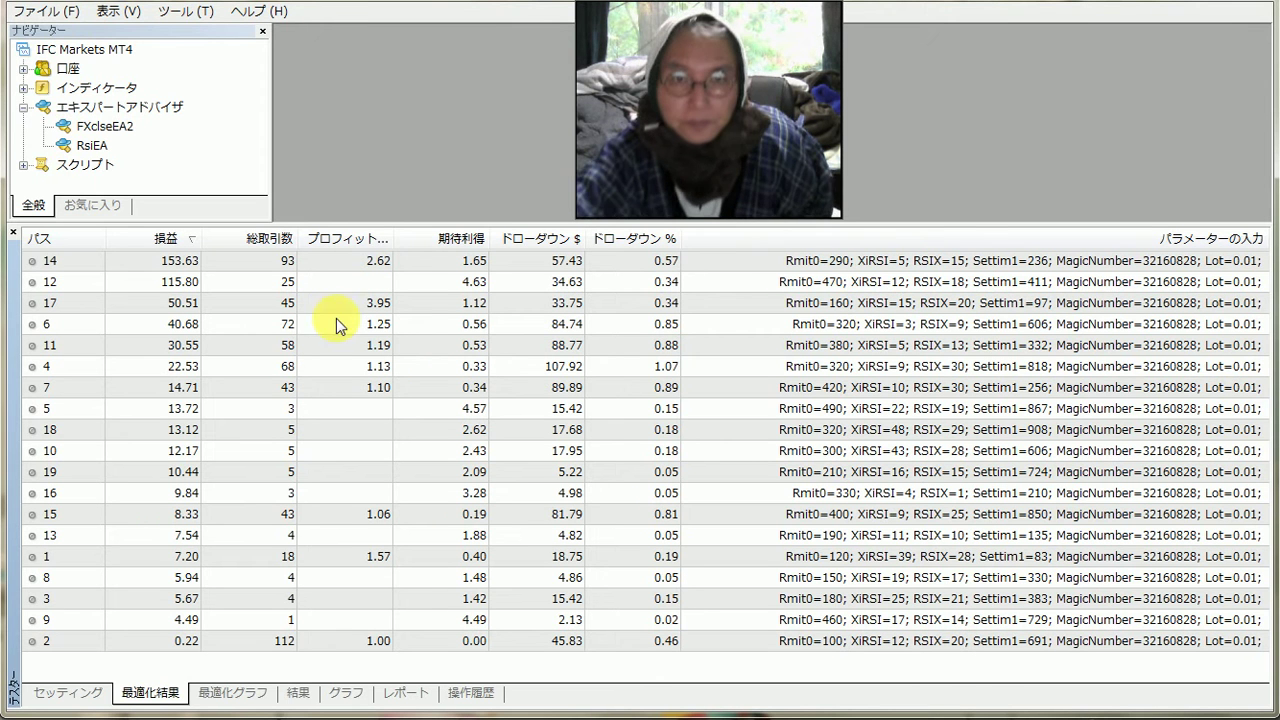
Close the navigator and enlarge the tester to nearly full window height, with its results sorted by 損益, highest first.
click(263, 31)
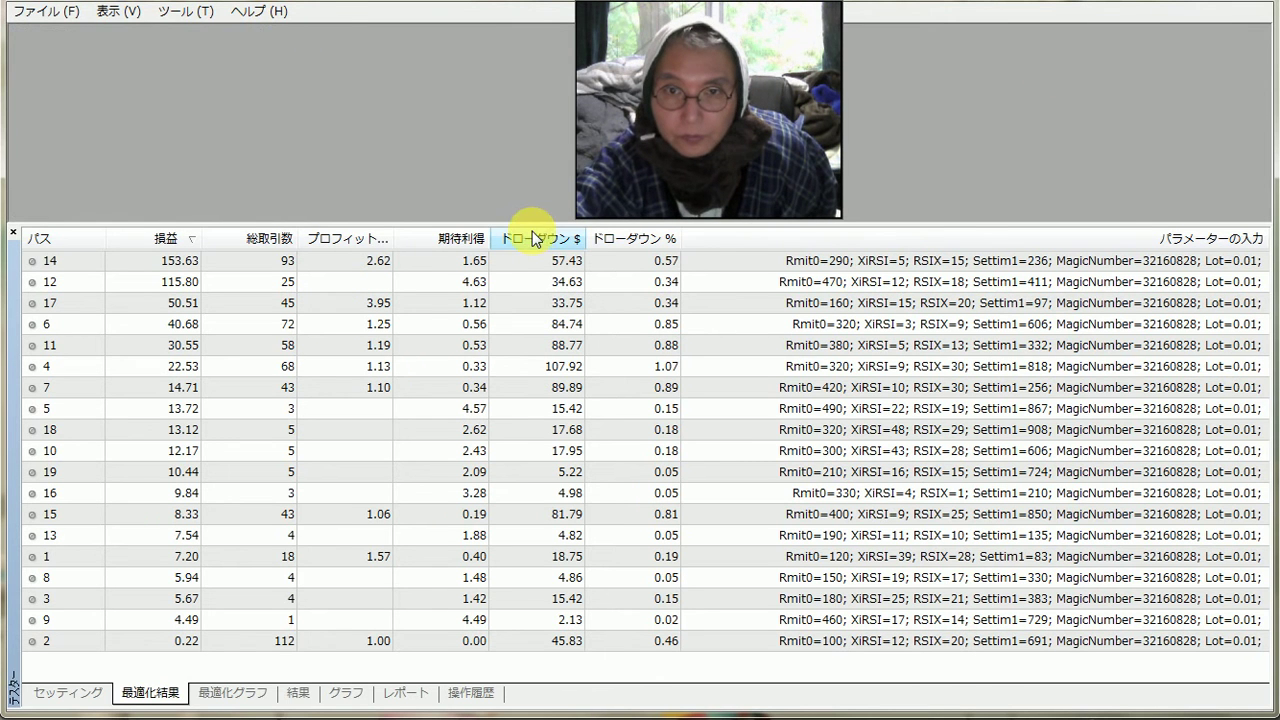
drag(536, 223, 528, 28)
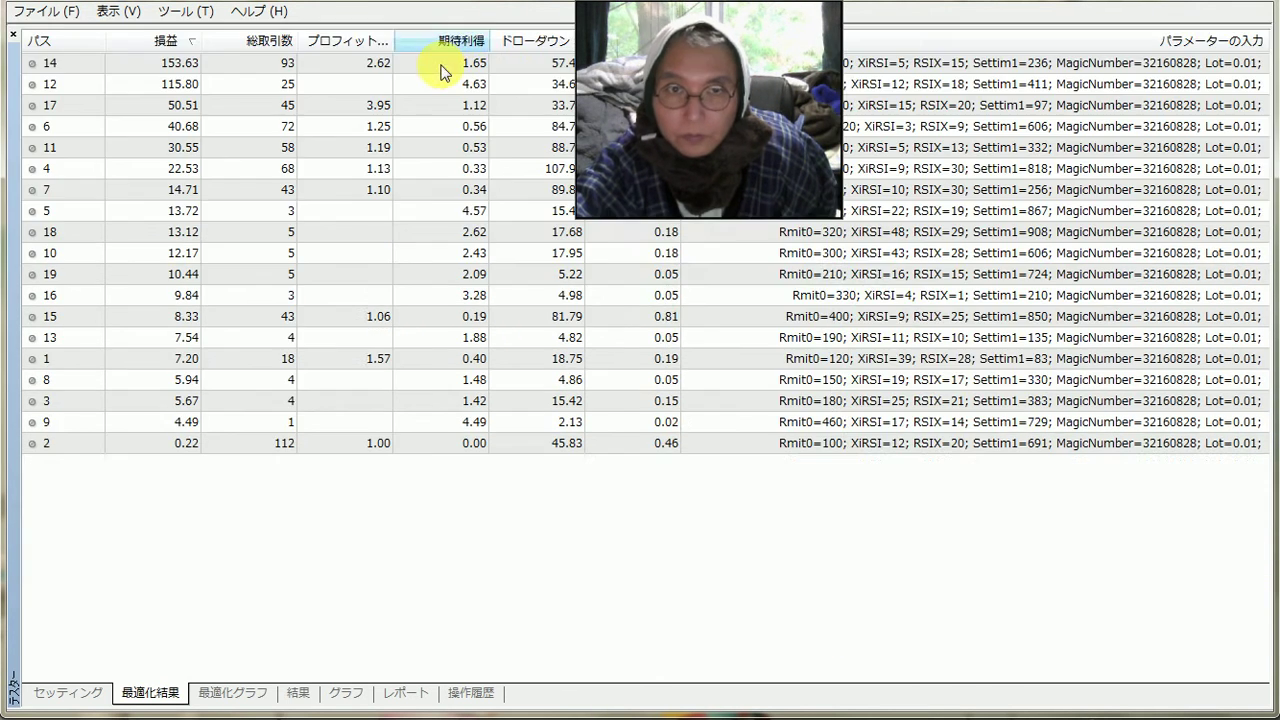
click(181, 45)
click(178, 42)
Place the desktop clock in the empty area below the optimization results.
drag(723, 120, 1176, 679)
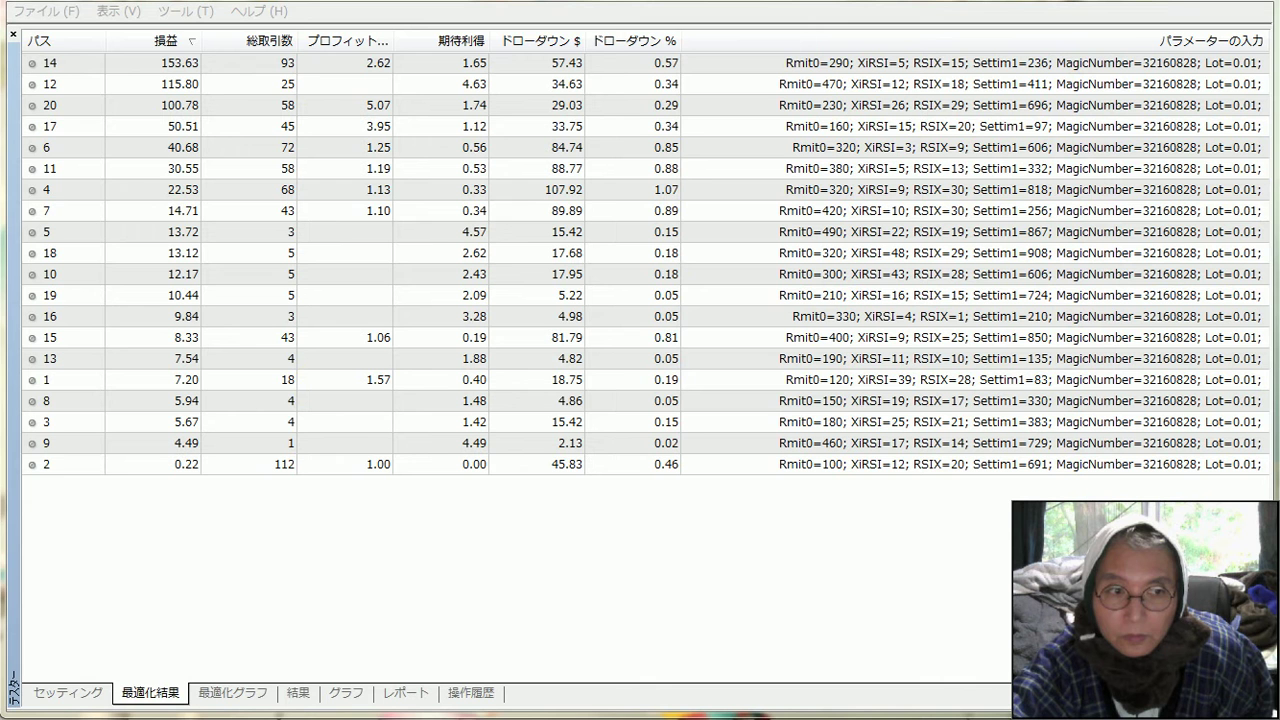
drag(40, 595, 388, 594)
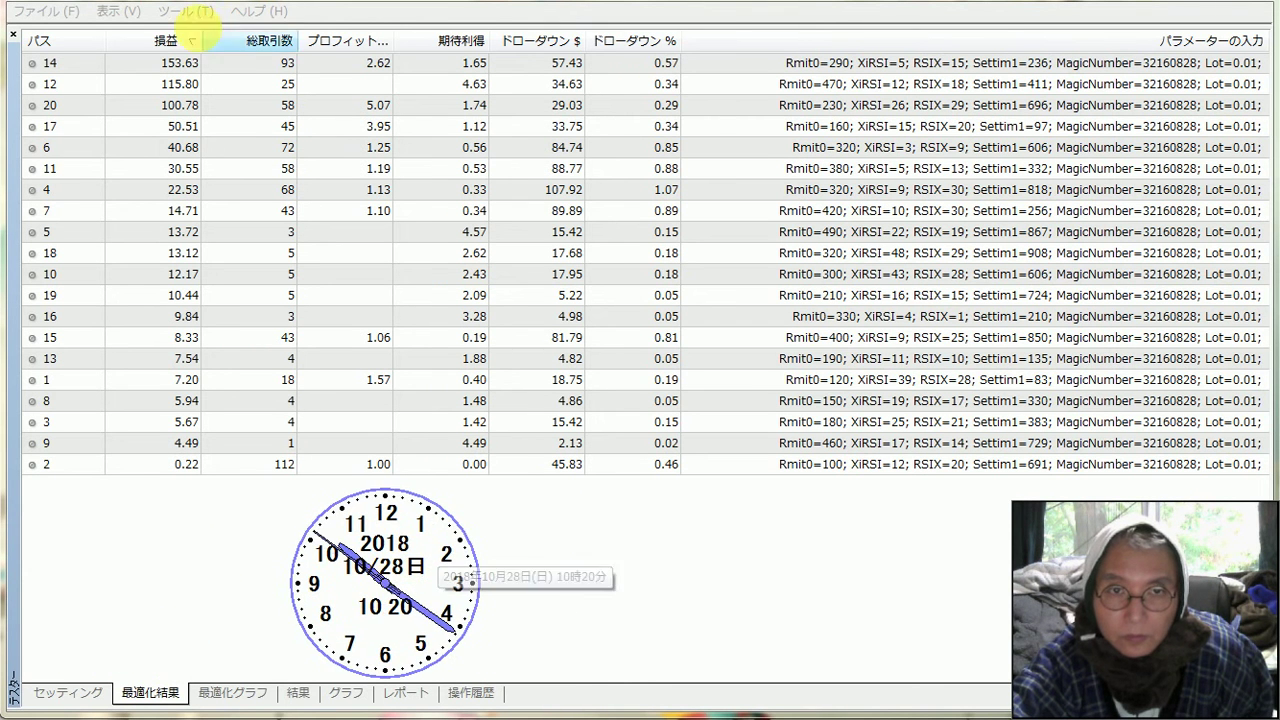
Re-sort the optimization results by 損益, highest first, so that pass 21 is ranked among them.
click(173, 37)
click(173, 37)
click(176, 45)
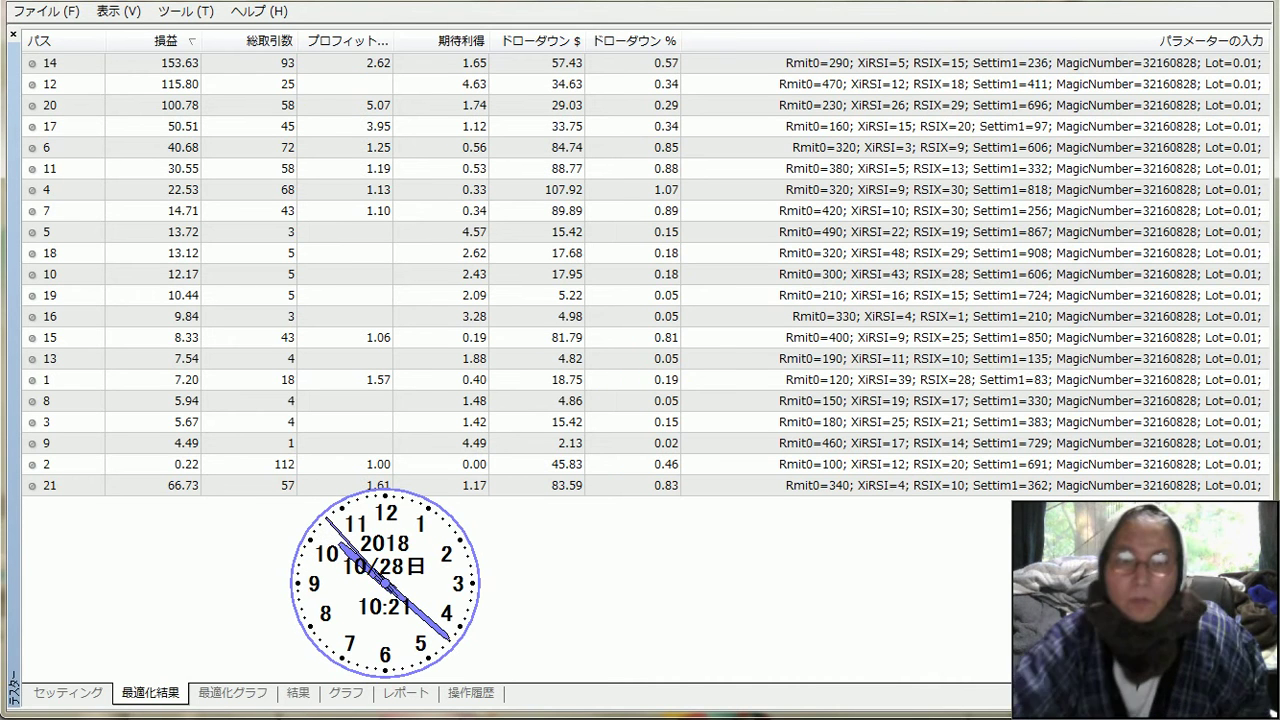
click(185, 43)
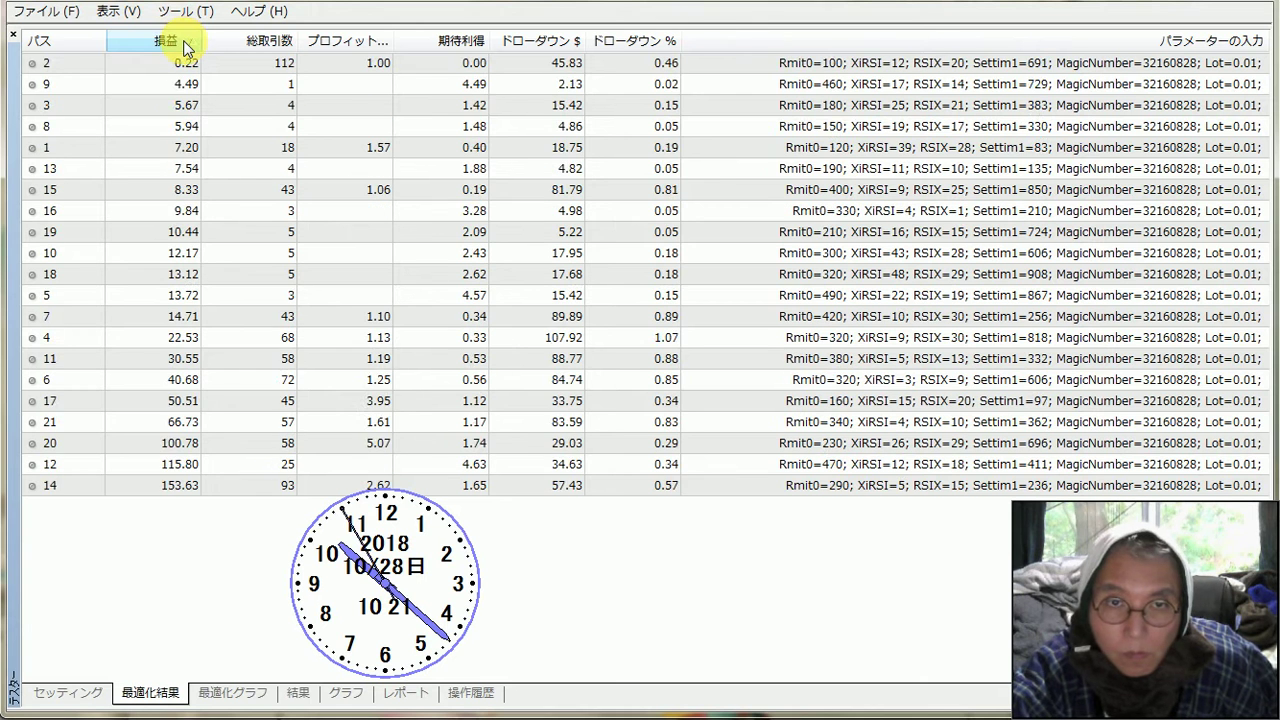
click(187, 46)
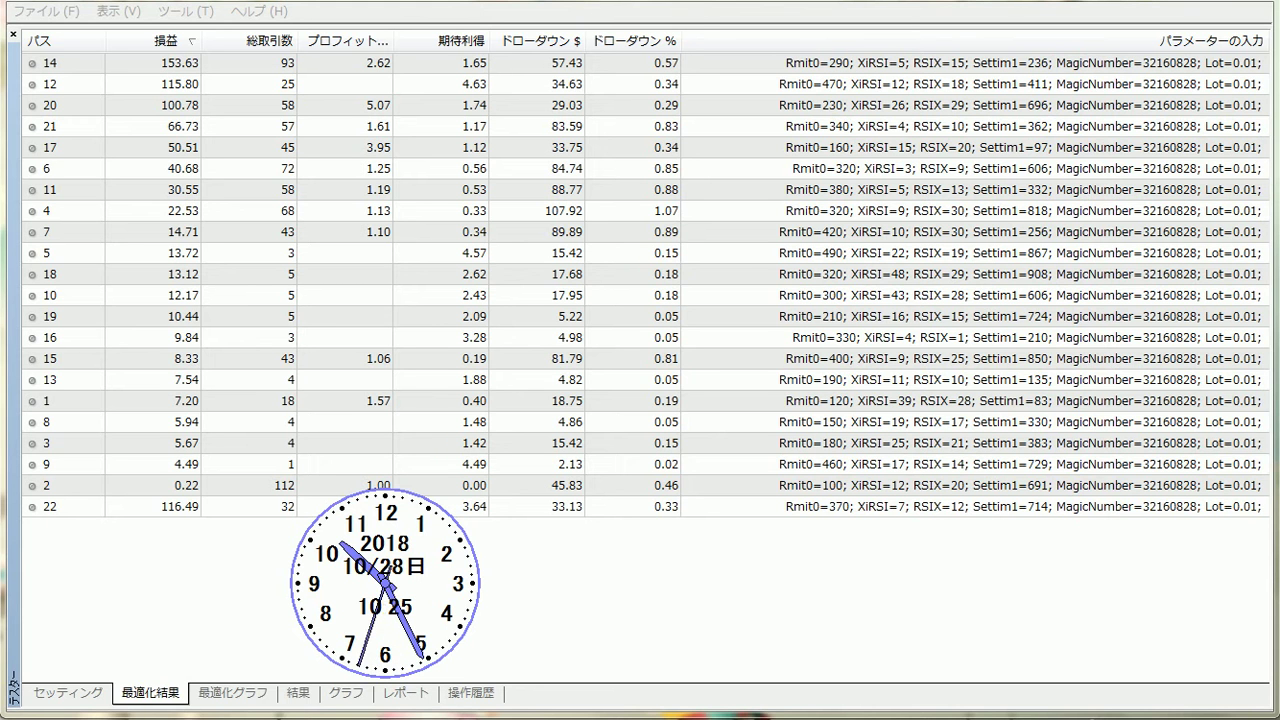
Rank pass 22 into the results by descending 損益 and copy all optimization results.
click(172, 38)
click(174, 38)
click(174, 63)
right_click(174, 63)
click(251, 134)
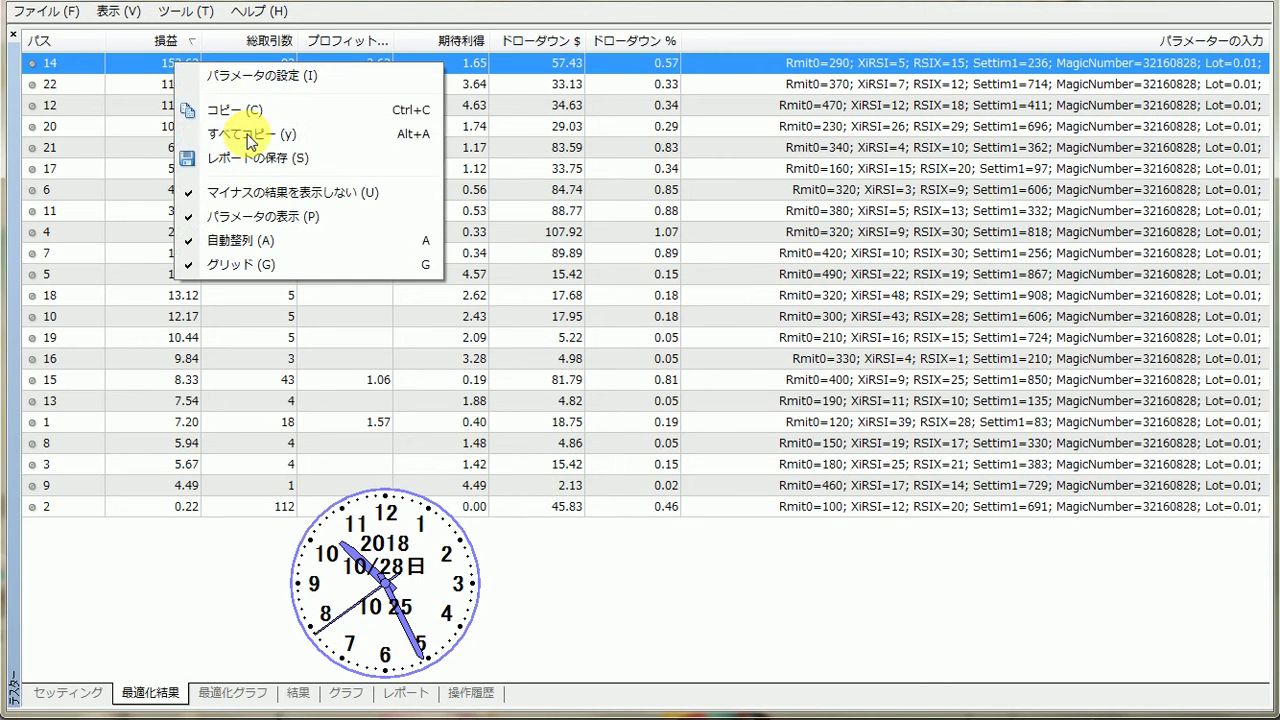
key(alt+Tab)
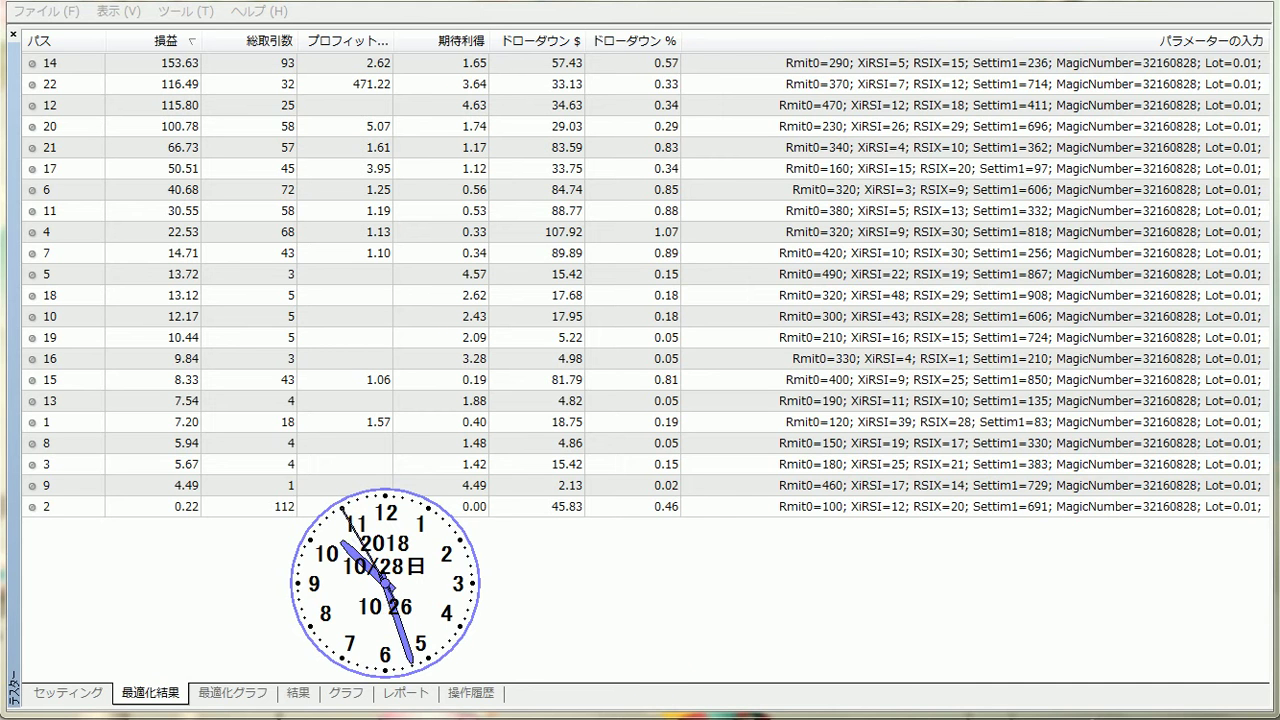
Move the desktop clock onto the lower part of the parameters column and rank pass 23 by descending 損益.
drag(444, 610, 794, 638)
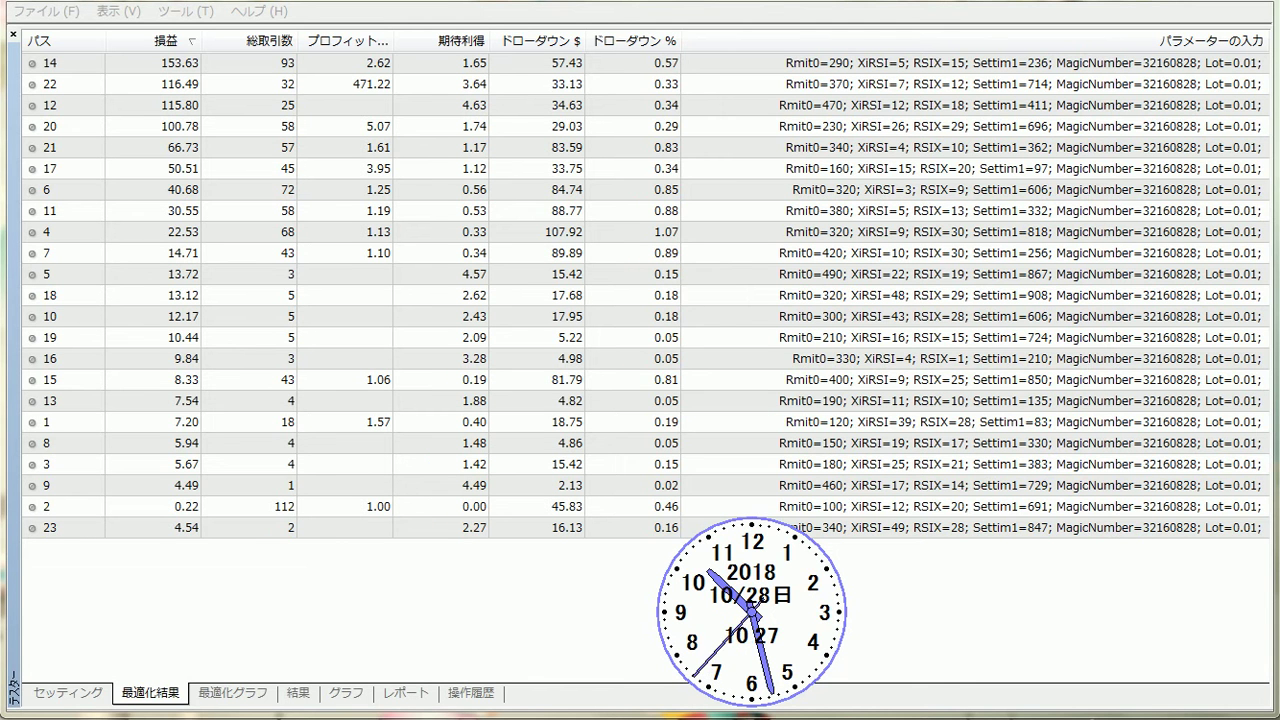
click(172, 42)
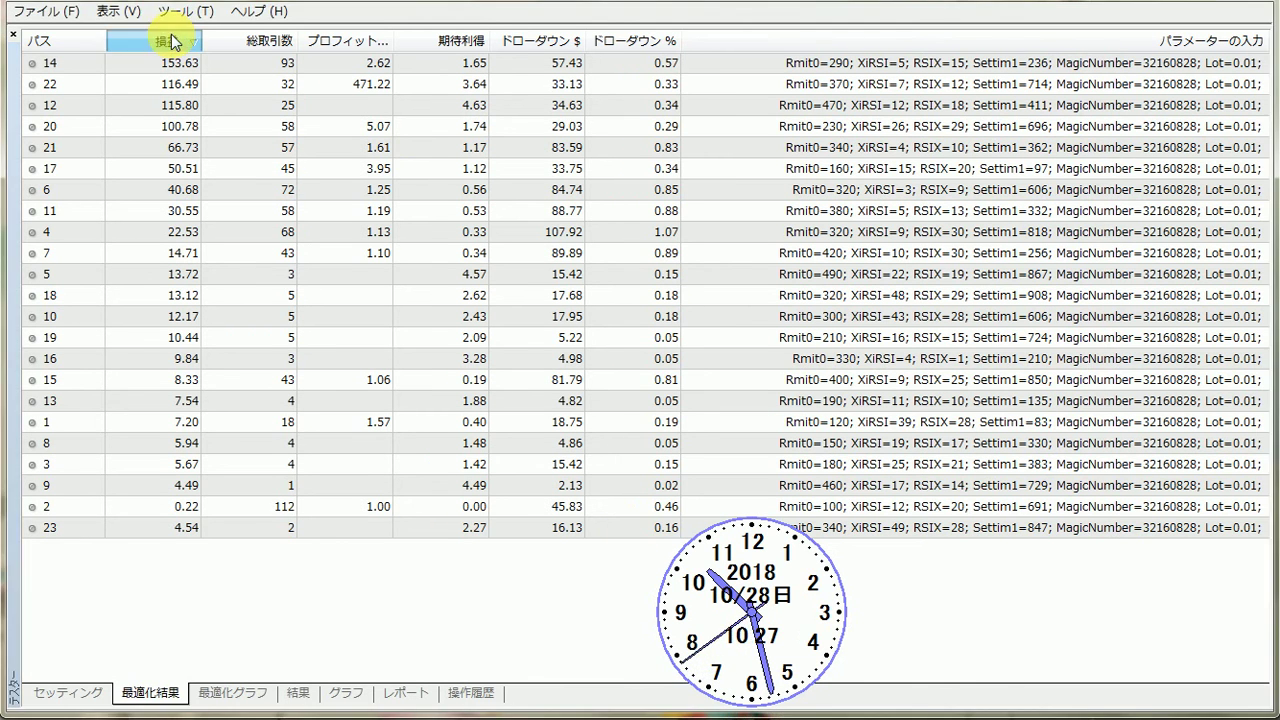
click(172, 42)
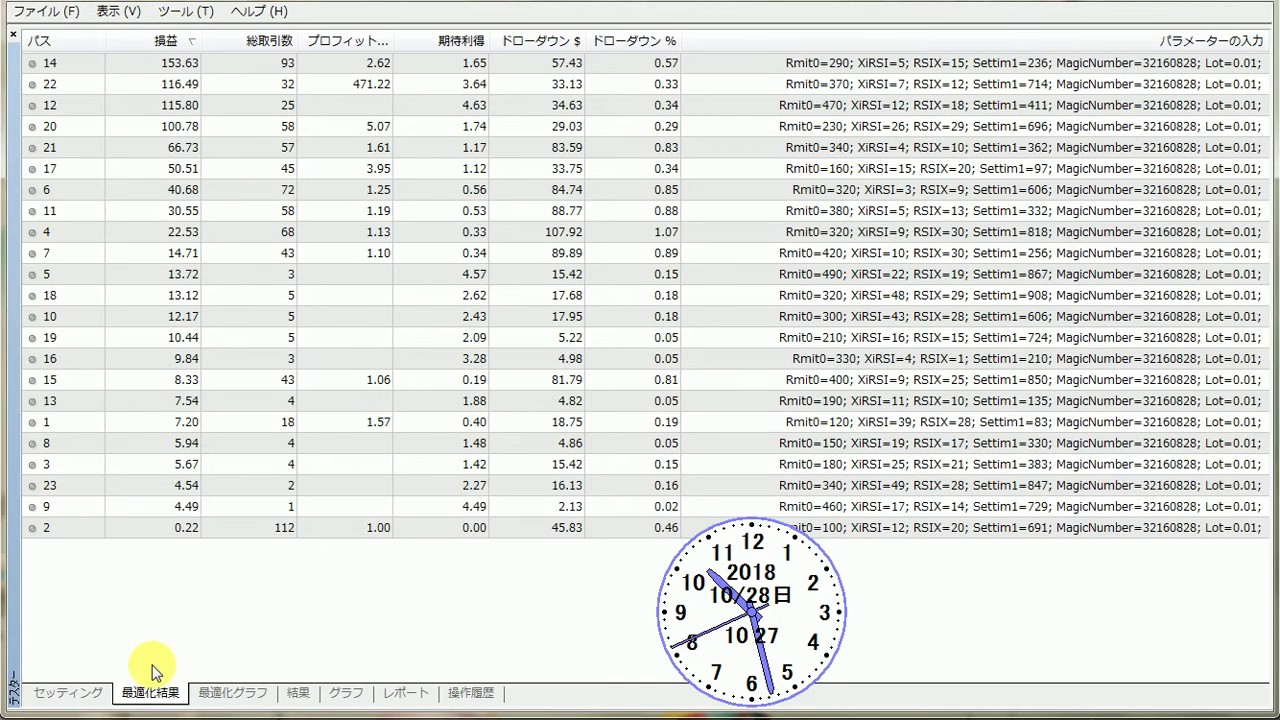
Check the optimization progress in the tester settings and view the optimization graph, moving the desktop clock clear of the progress bar.
click(72, 690)
click(750, 590)
drag(757, 565, 716, 501)
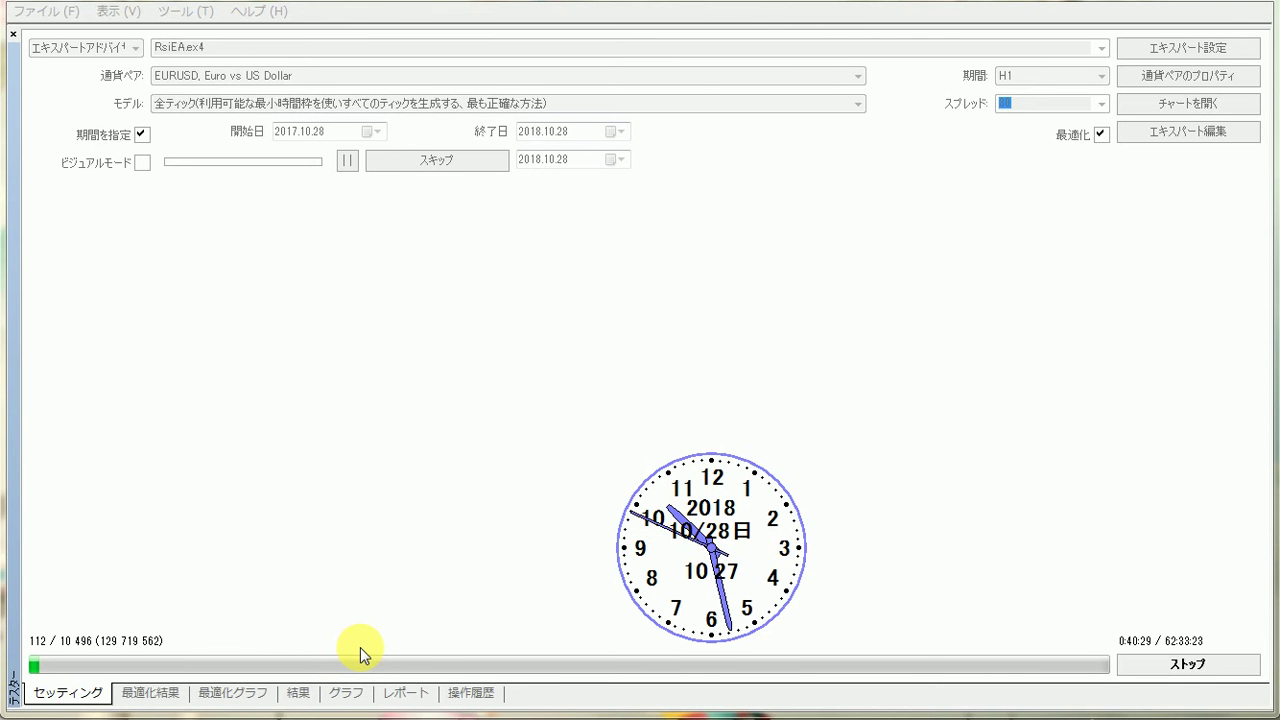
click(245, 693)
click(166, 695)
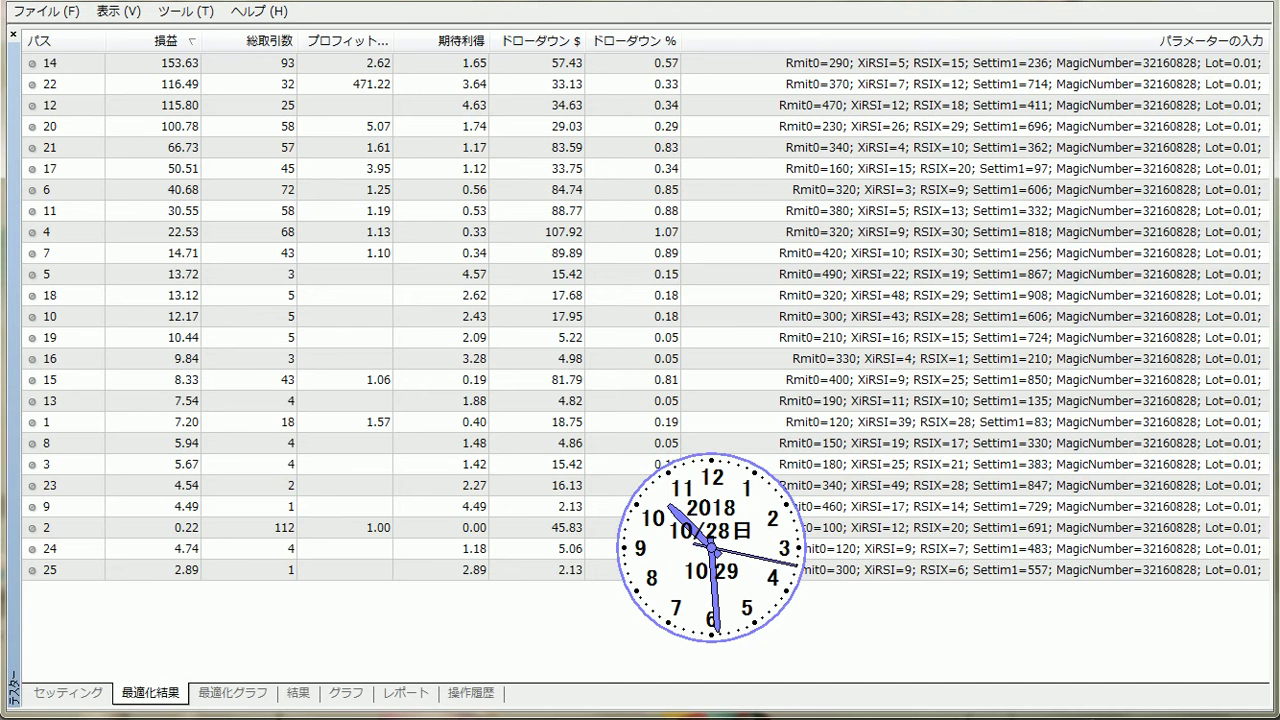
Rank passes 24, 25 and 26 by descending 損益, lowering the desktop clock to the end of the results list.
click(182, 46)
click(177, 44)
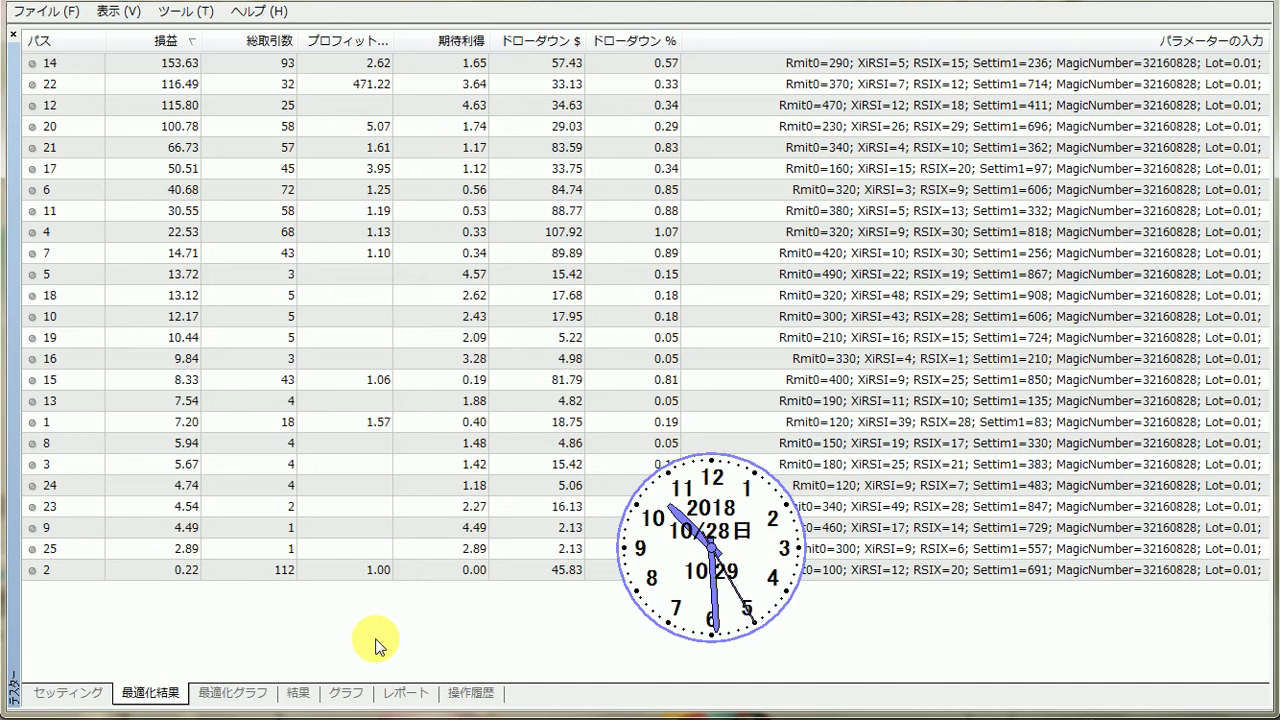
drag(716, 580, 730, 665)
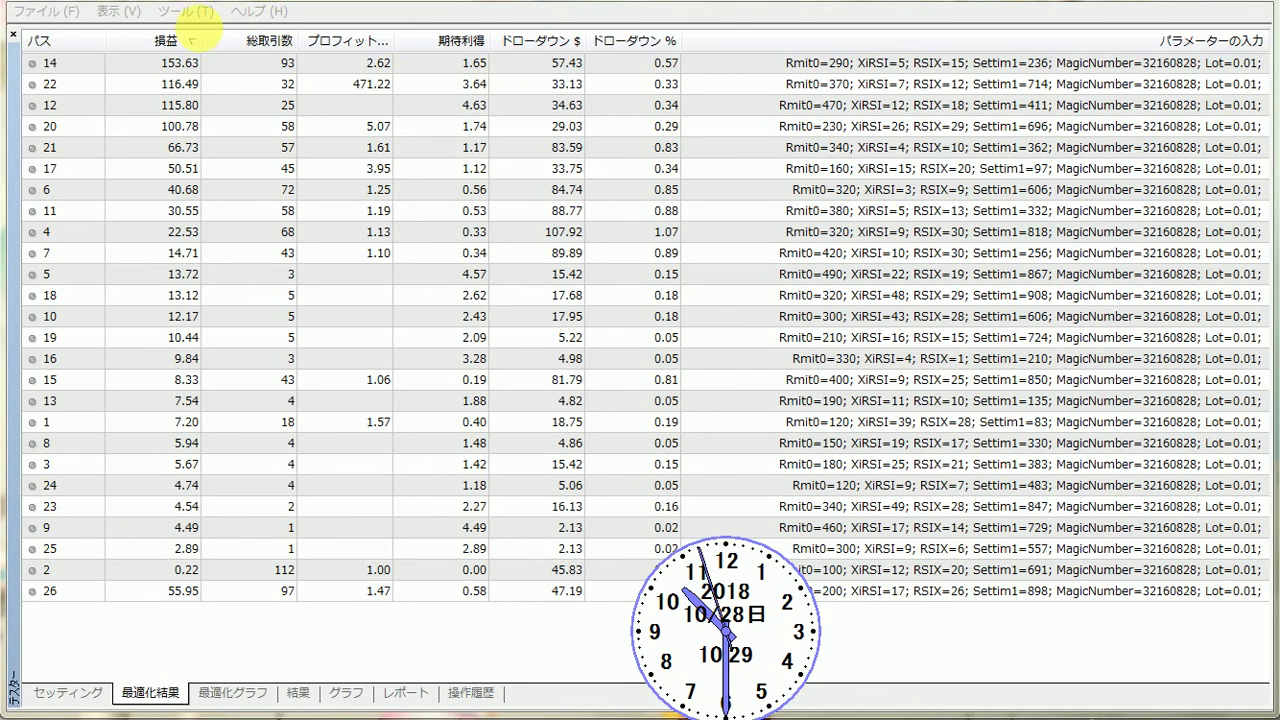
click(186, 43)
click(186, 43)
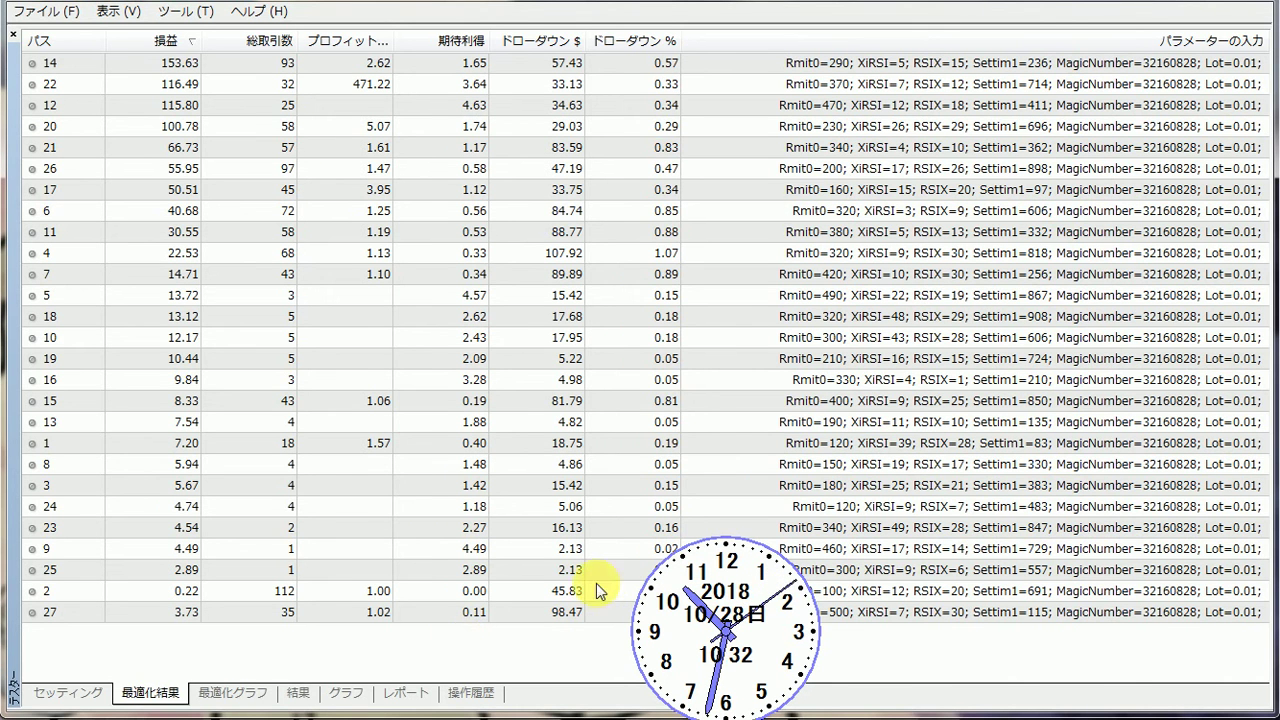
Re-sort the optimization results by 損益, highest first, to place pass 27 in the ranking.
click(184, 47)
click(182, 48)
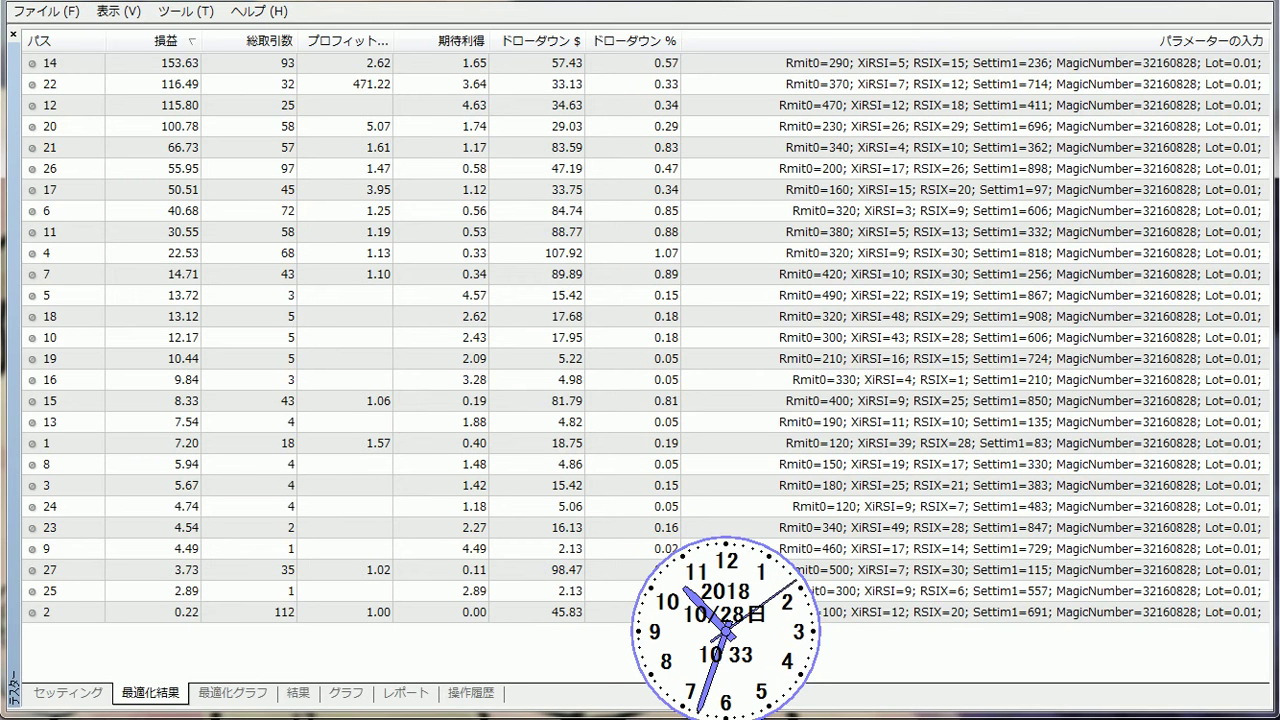
click(175, 44)
click(175, 44)
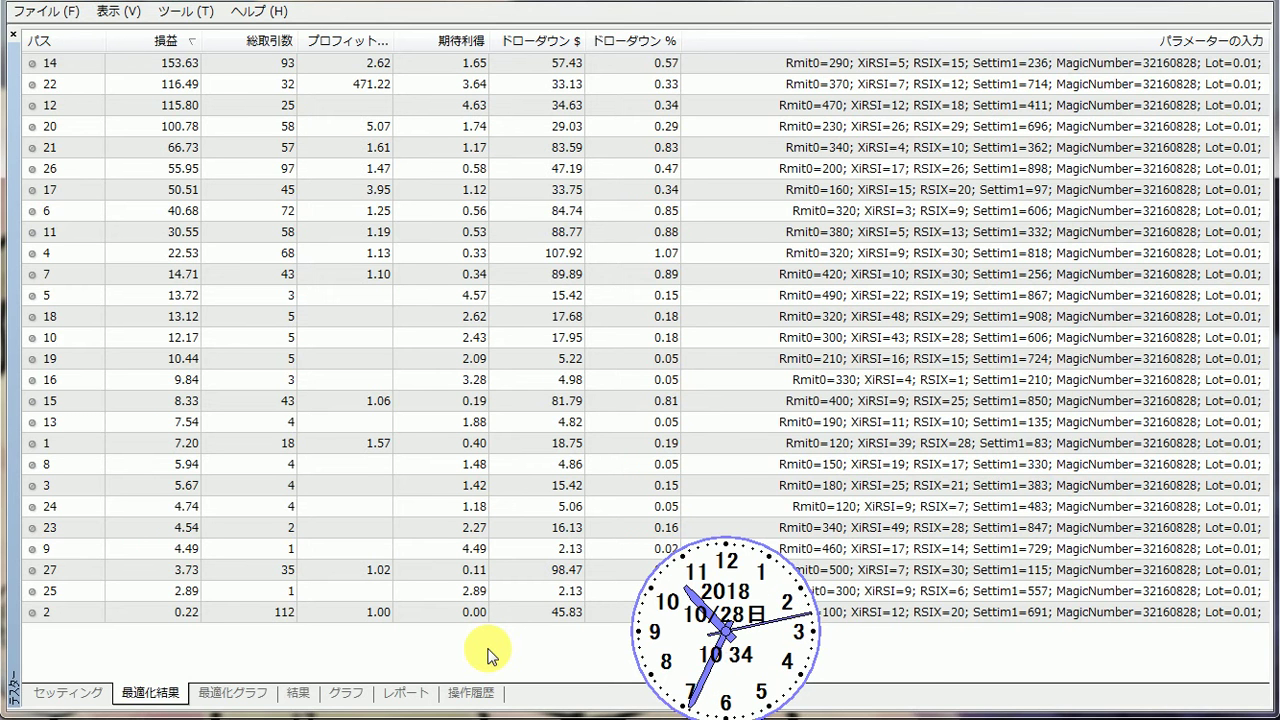
Rank pass 28 by descending 損益 and move the desktop clock up over the middle of the parameters column.
click(168, 39)
click(168, 38)
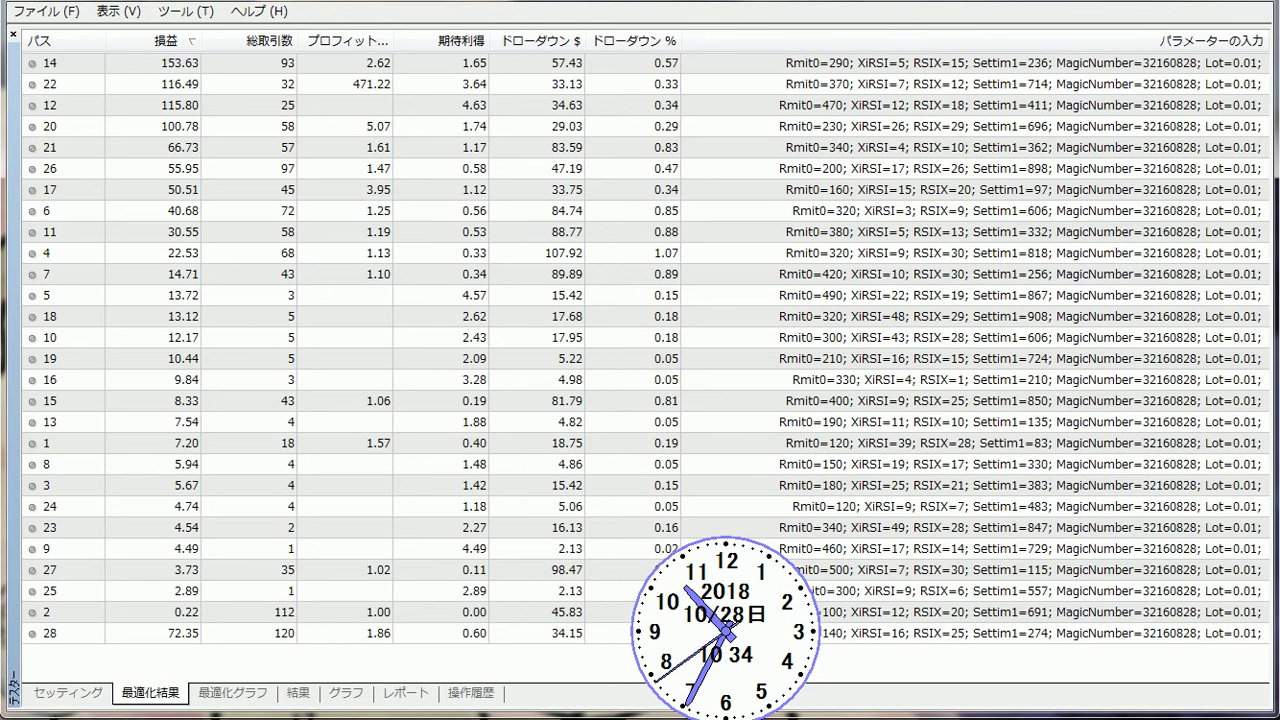
click(153, 42)
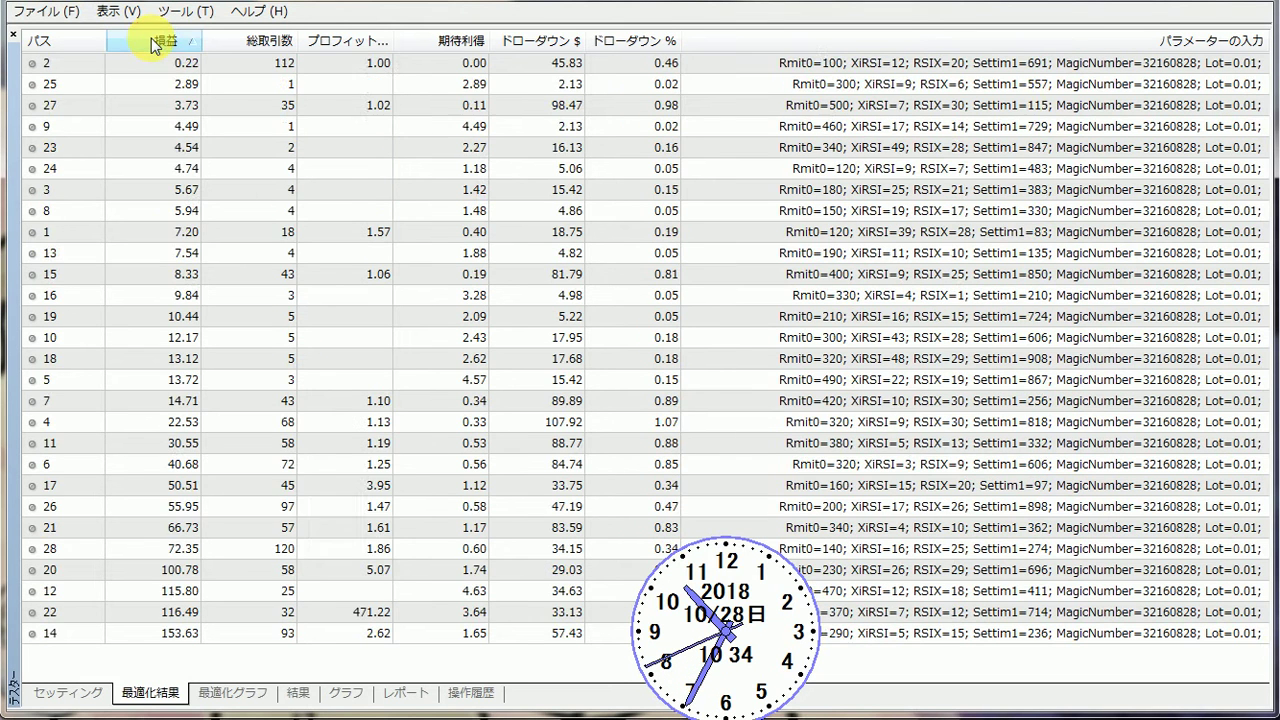
click(153, 42)
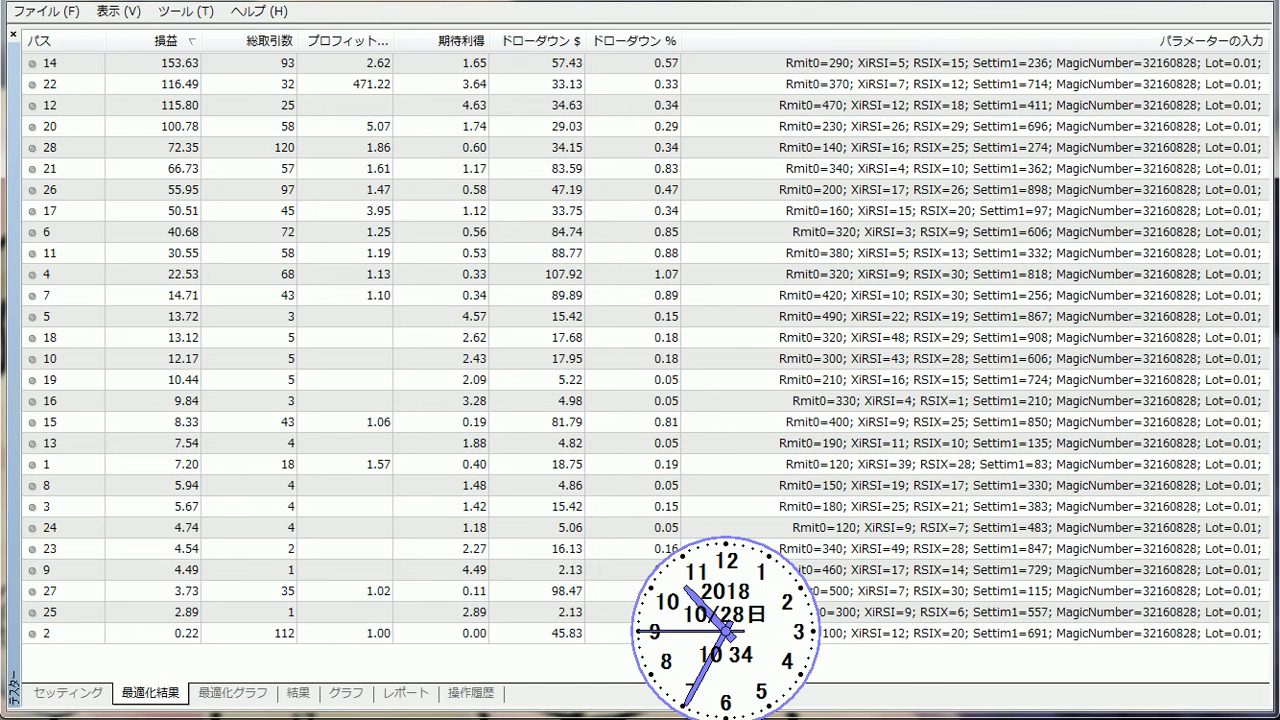
drag(697, 588, 741, 356)
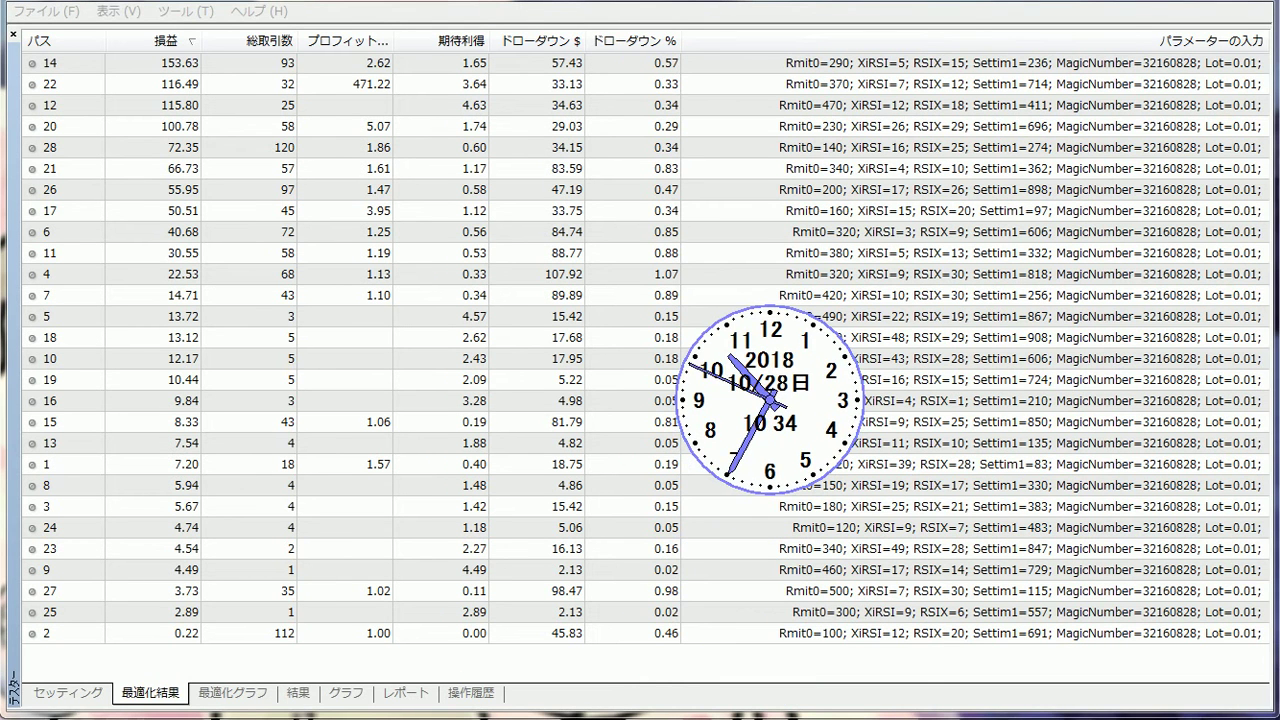
drag(794, 423, 854, 384)
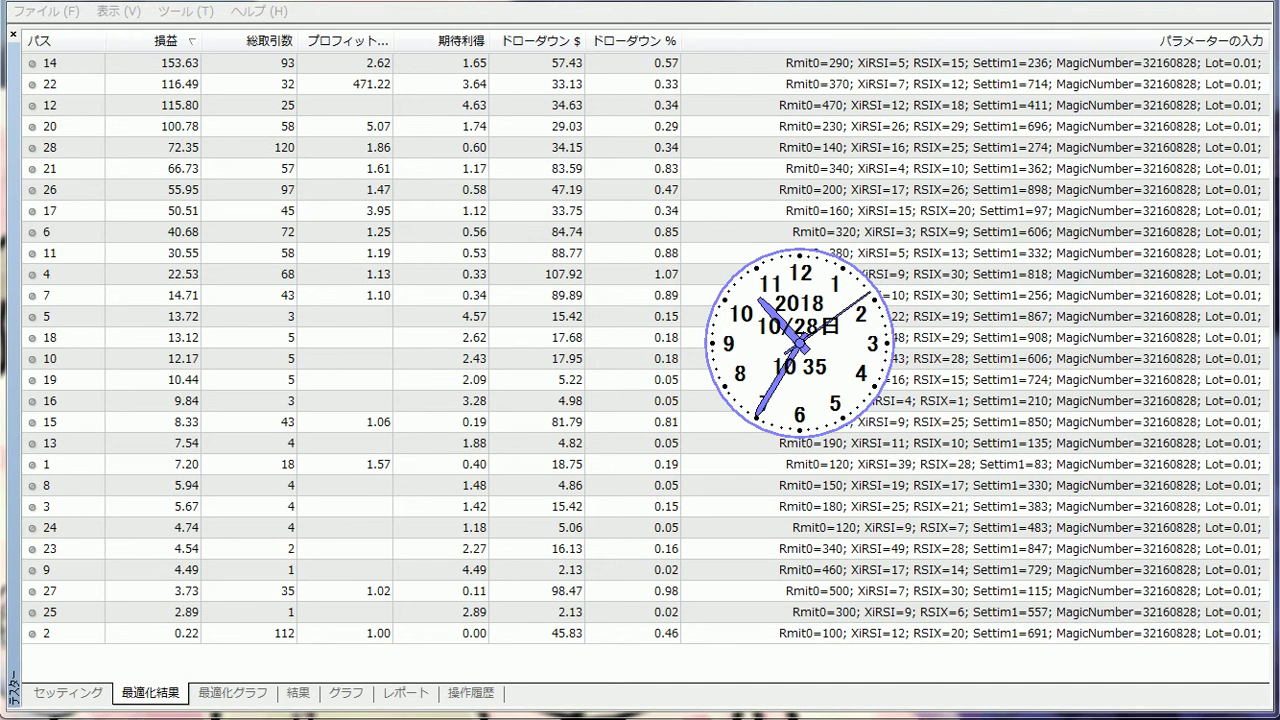
Compare the passes by ascending ドローダウン $ and restore the sorting by 損益, highest first.
click(548, 41)
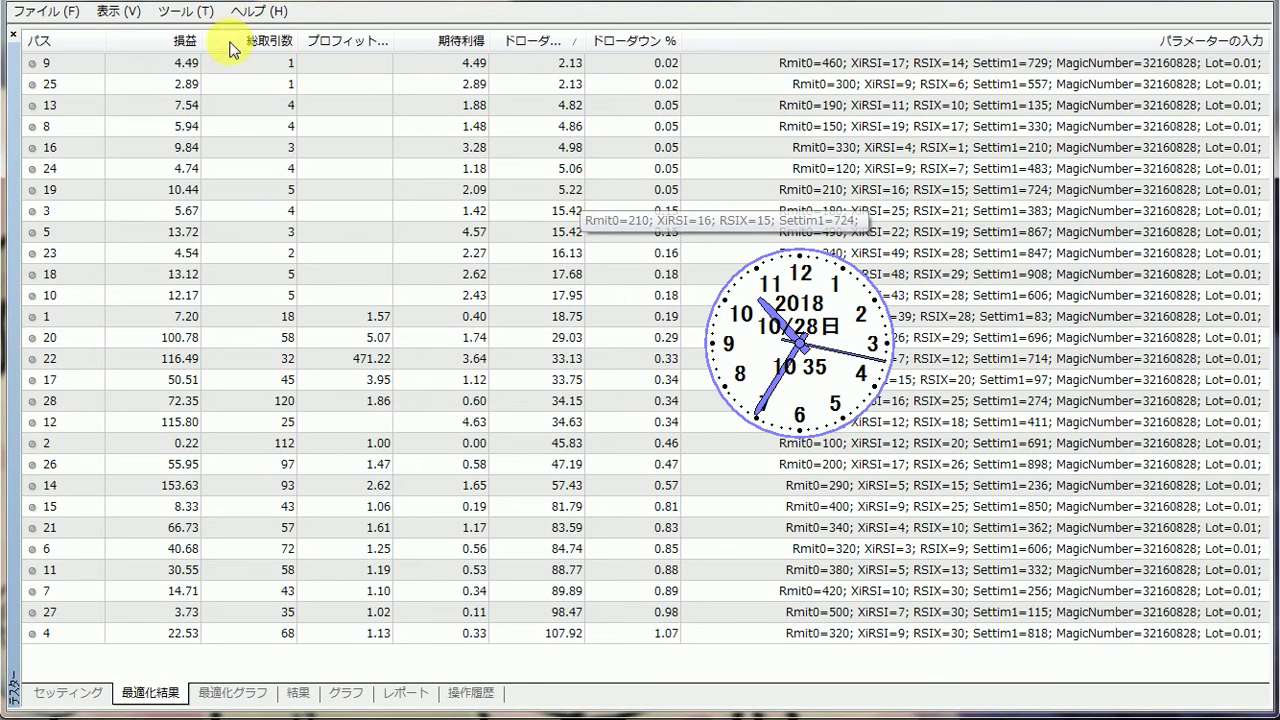
click(188, 42)
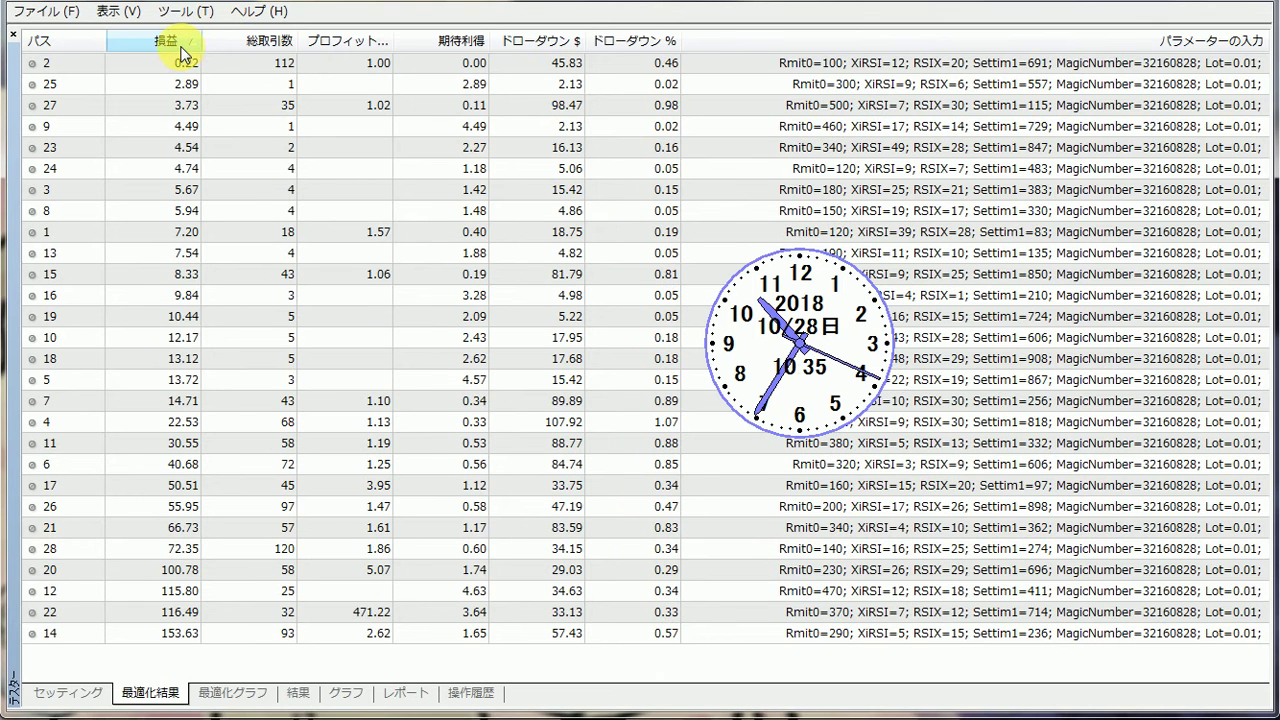
click(186, 40)
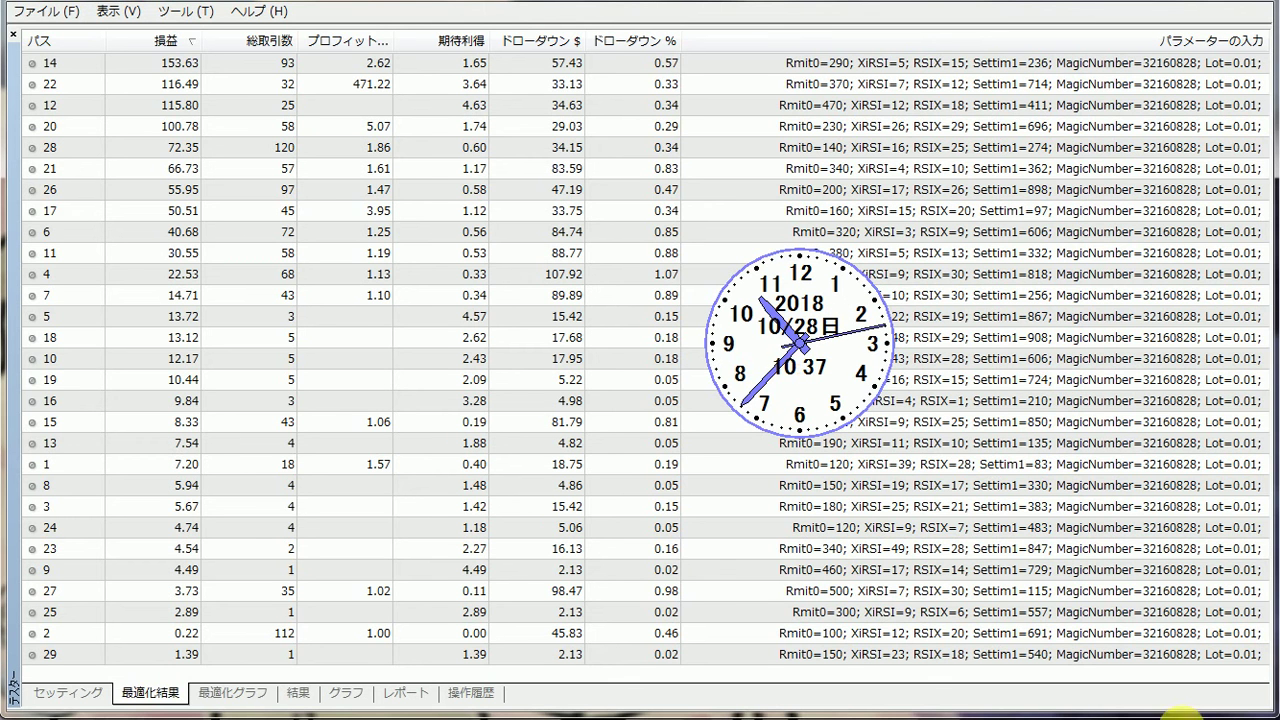
Keep the results sorted by descending 損益 as passes 29 to 32 are added.
click(167, 42)
click(167, 42)
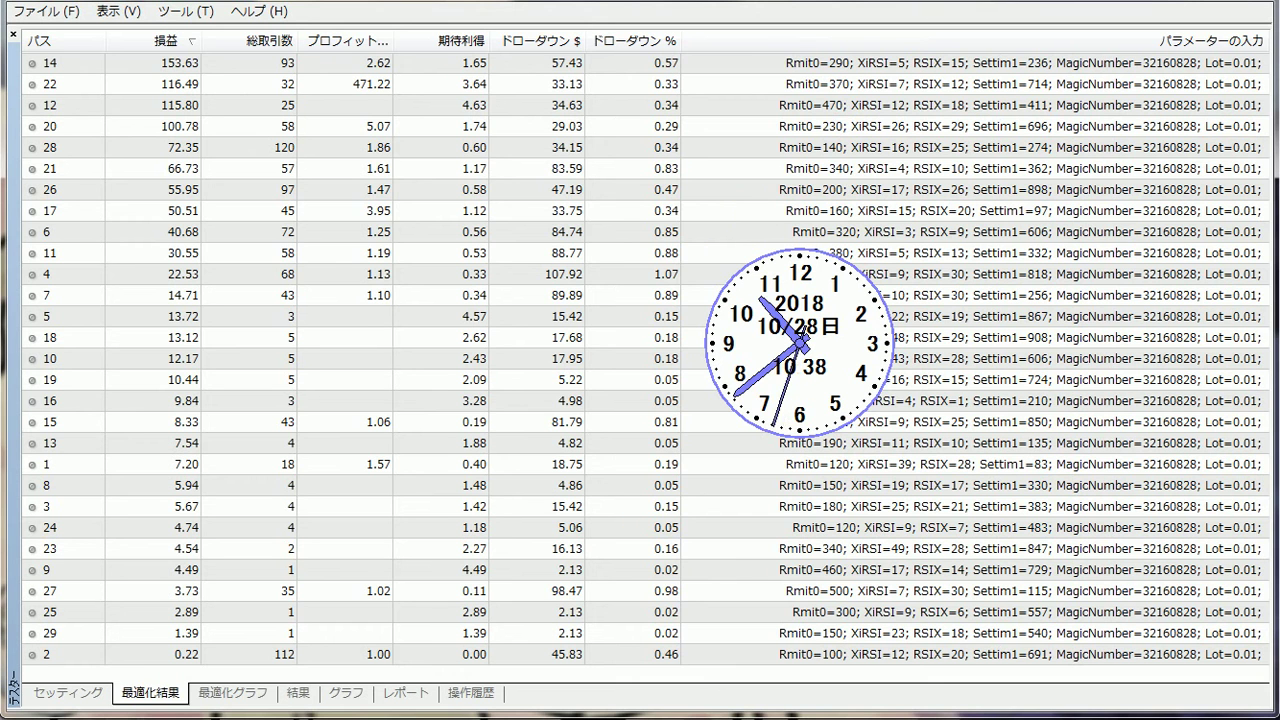
click(172, 40)
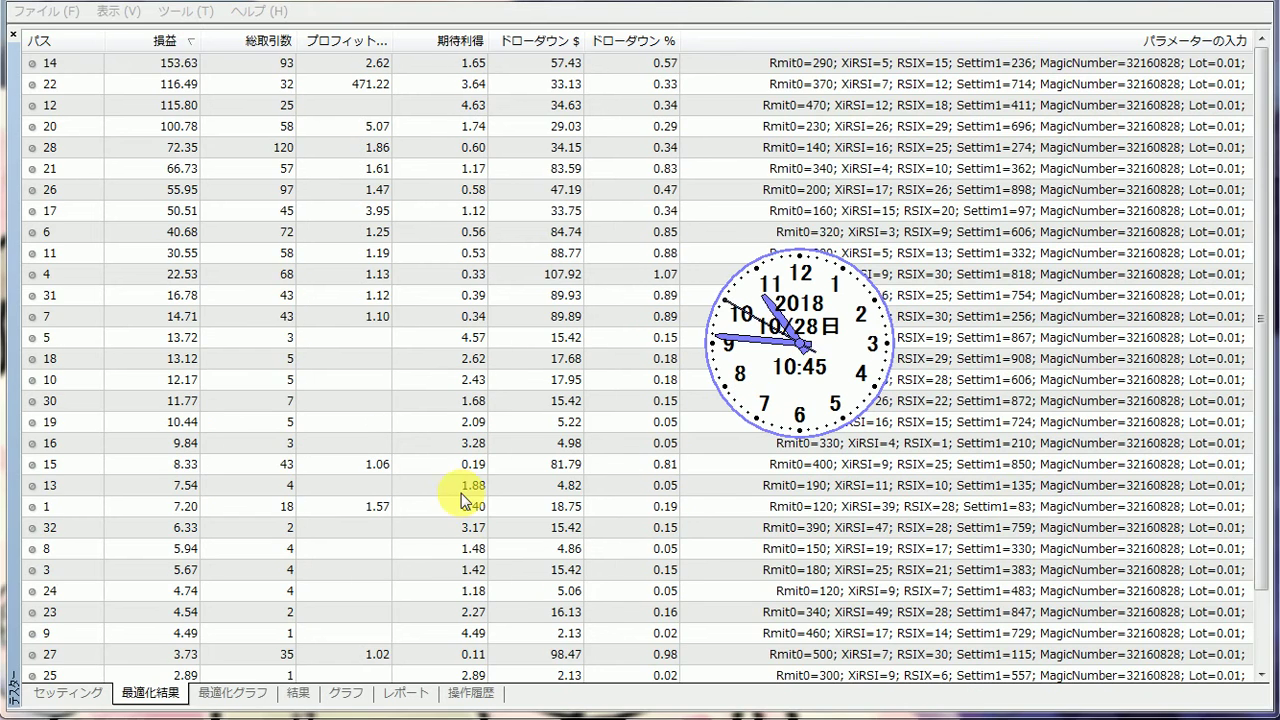
Rank passes 33 to 36 by descending 損益 and copy all optimization results.
click(167, 42)
click(165, 42)
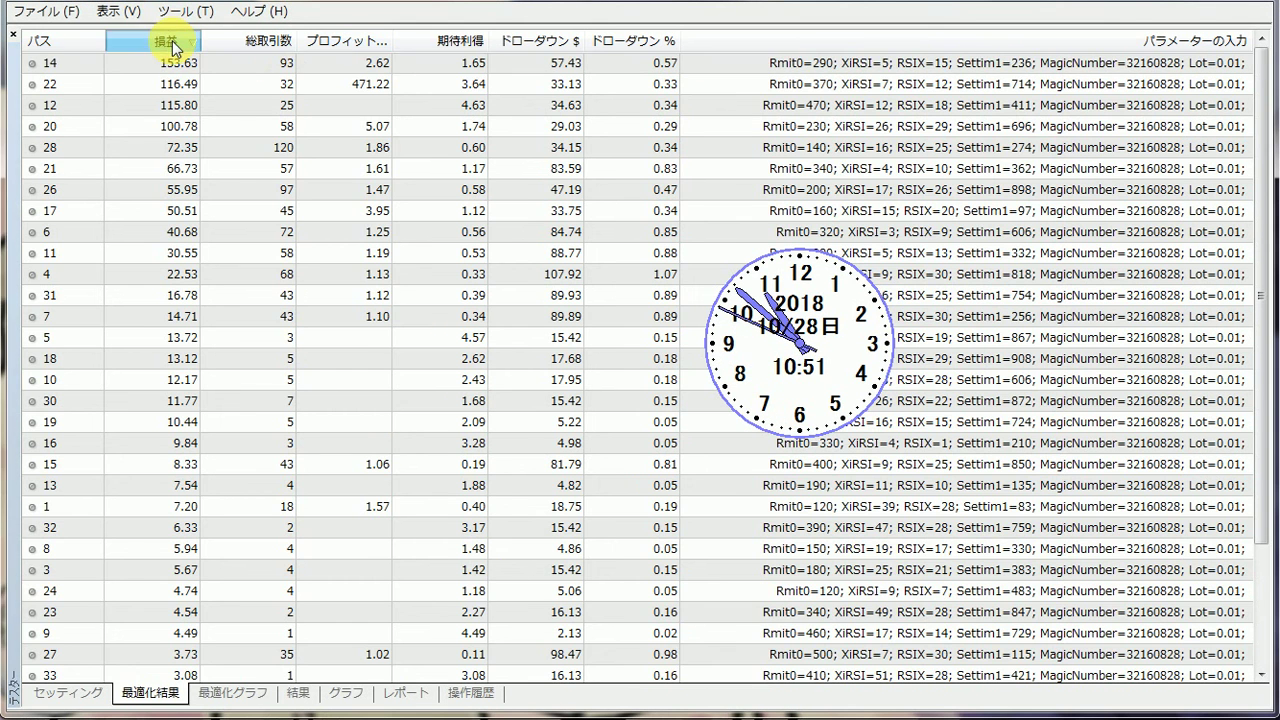
click(172, 44)
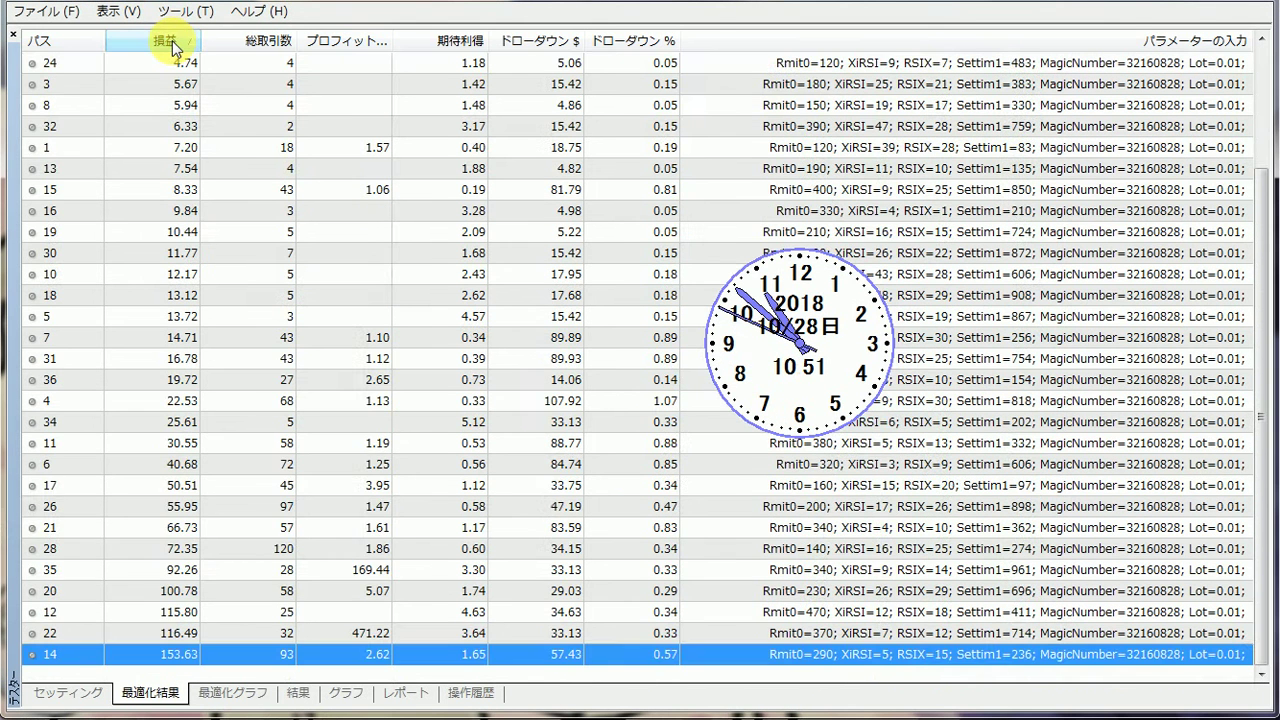
click(172, 44)
click(1263, 45)
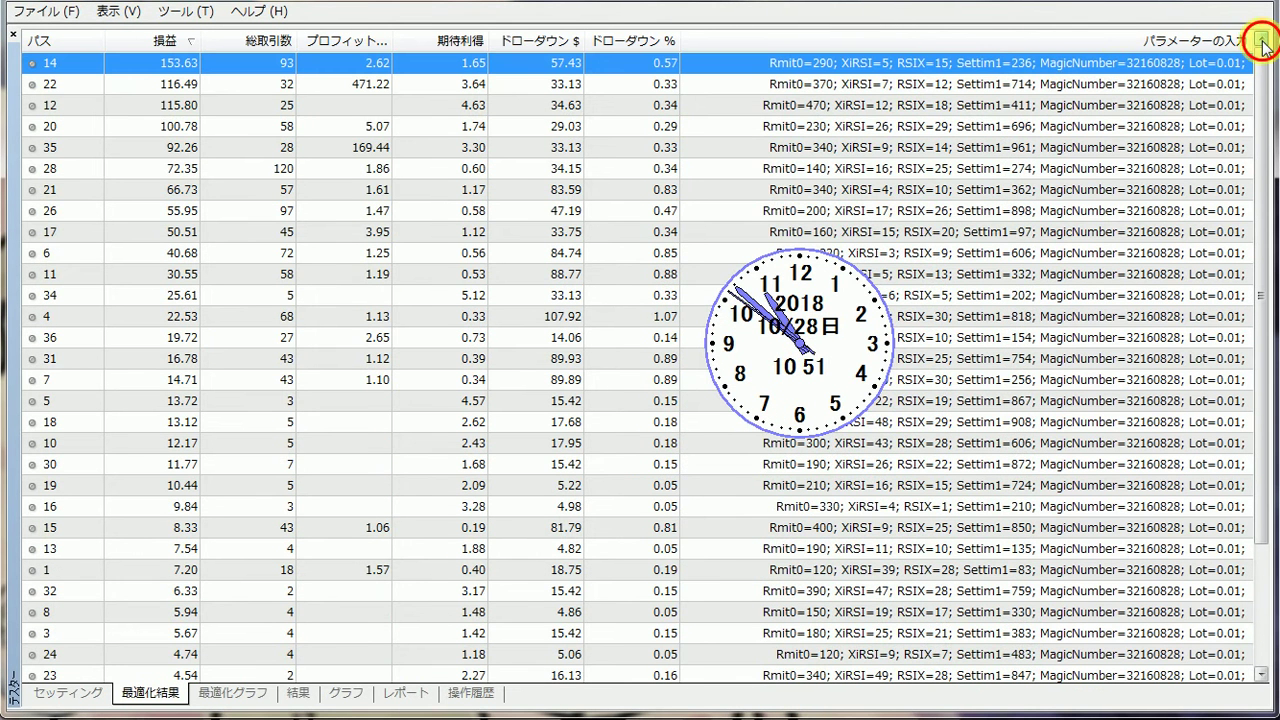
right_click(185, 64)
click(256, 137)
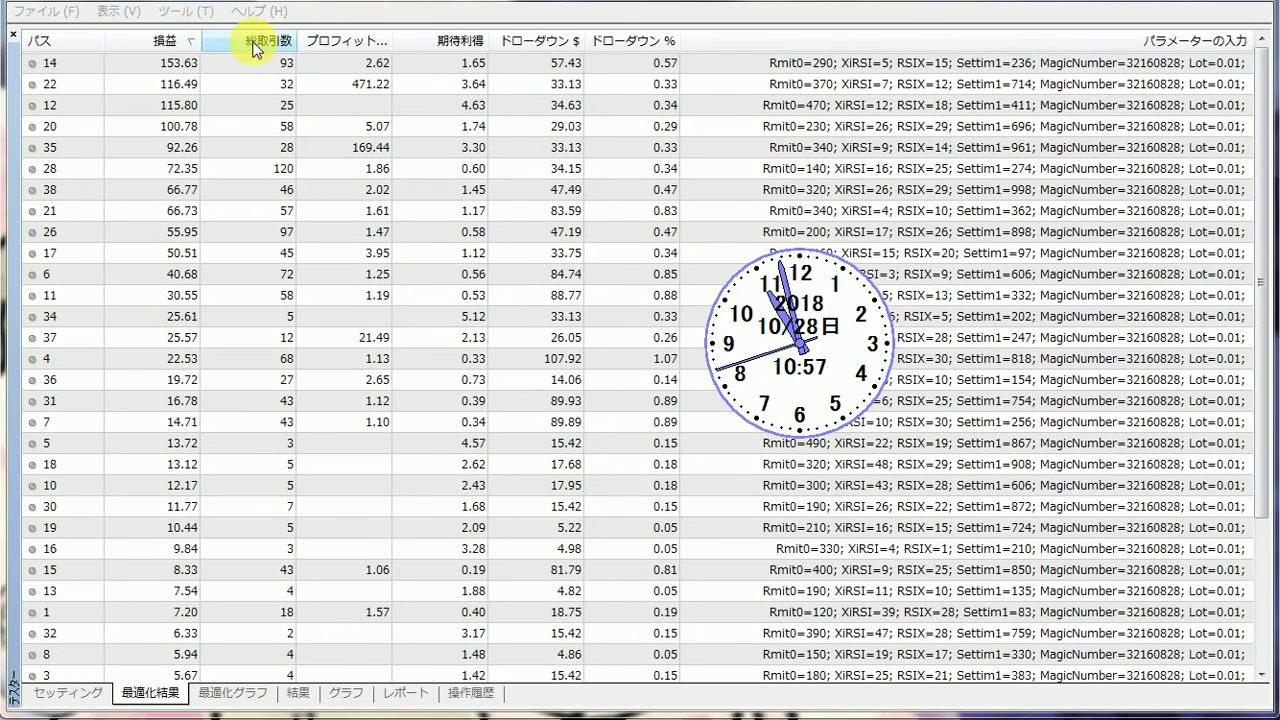
Copy all optimization results with passes 37 and 38 included, and check the optimization progress in the tester settings.
click(1262, 40)
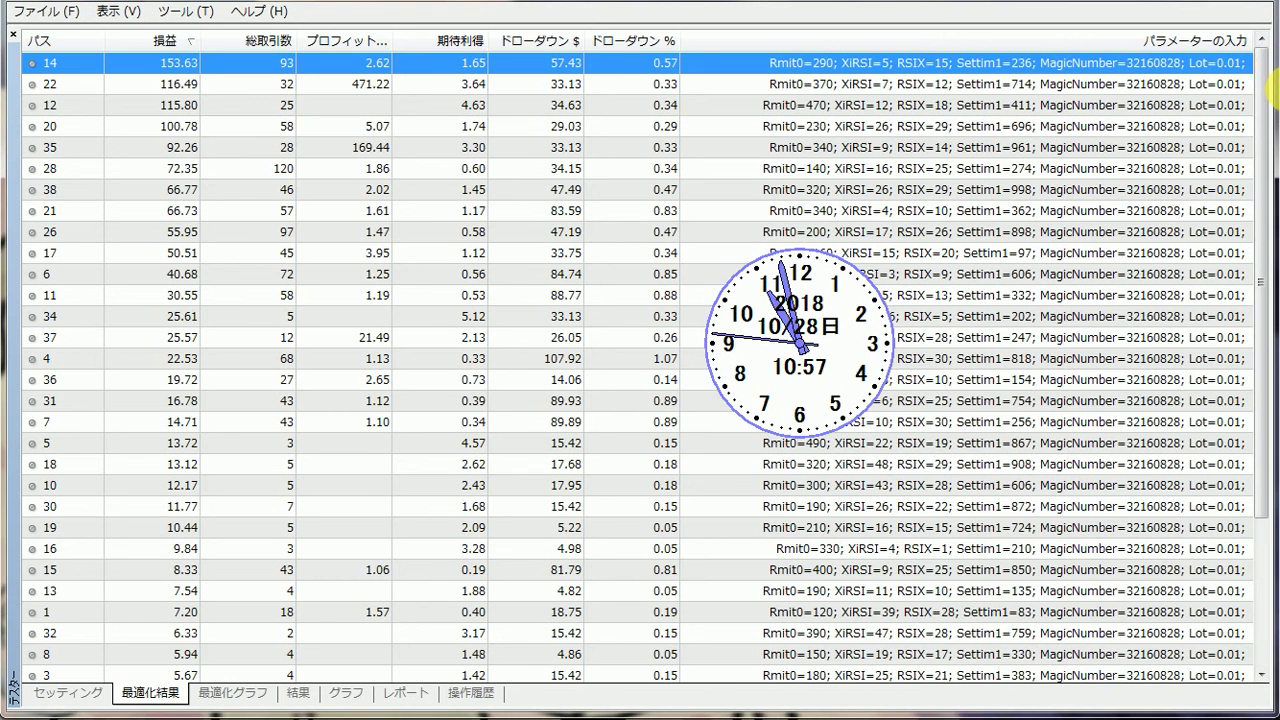
right_click(171, 59)
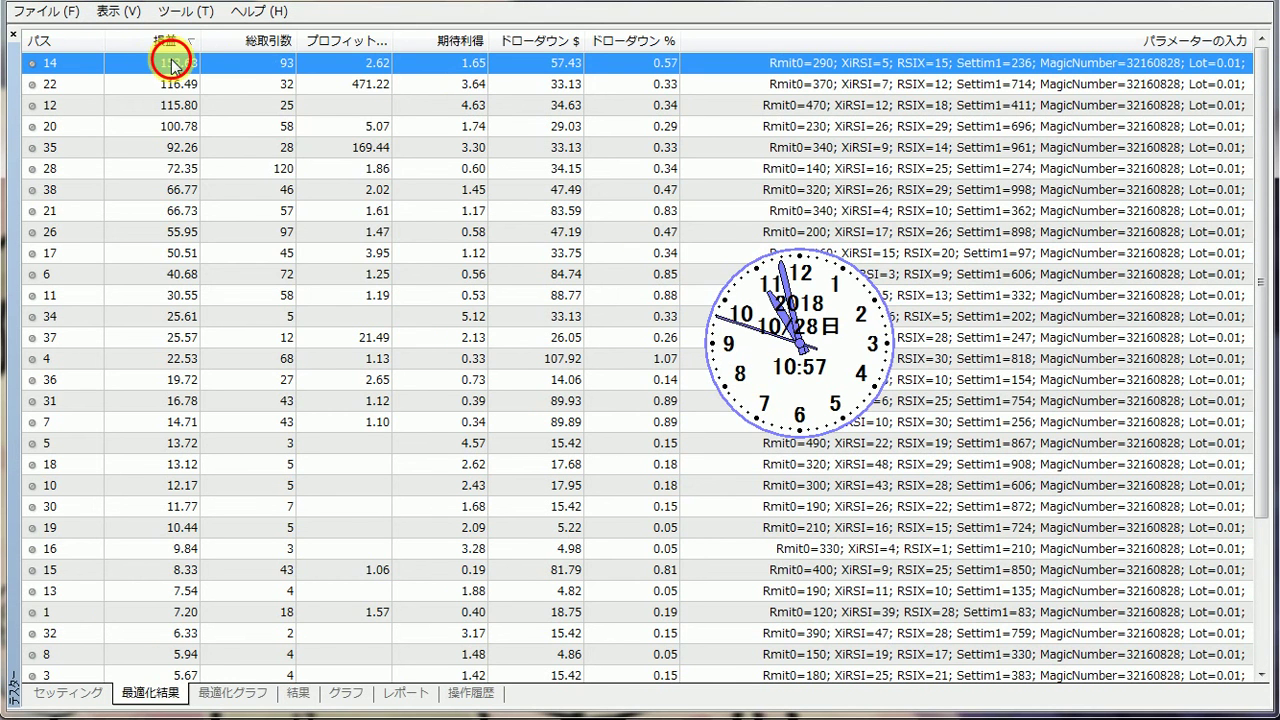
click(237, 130)
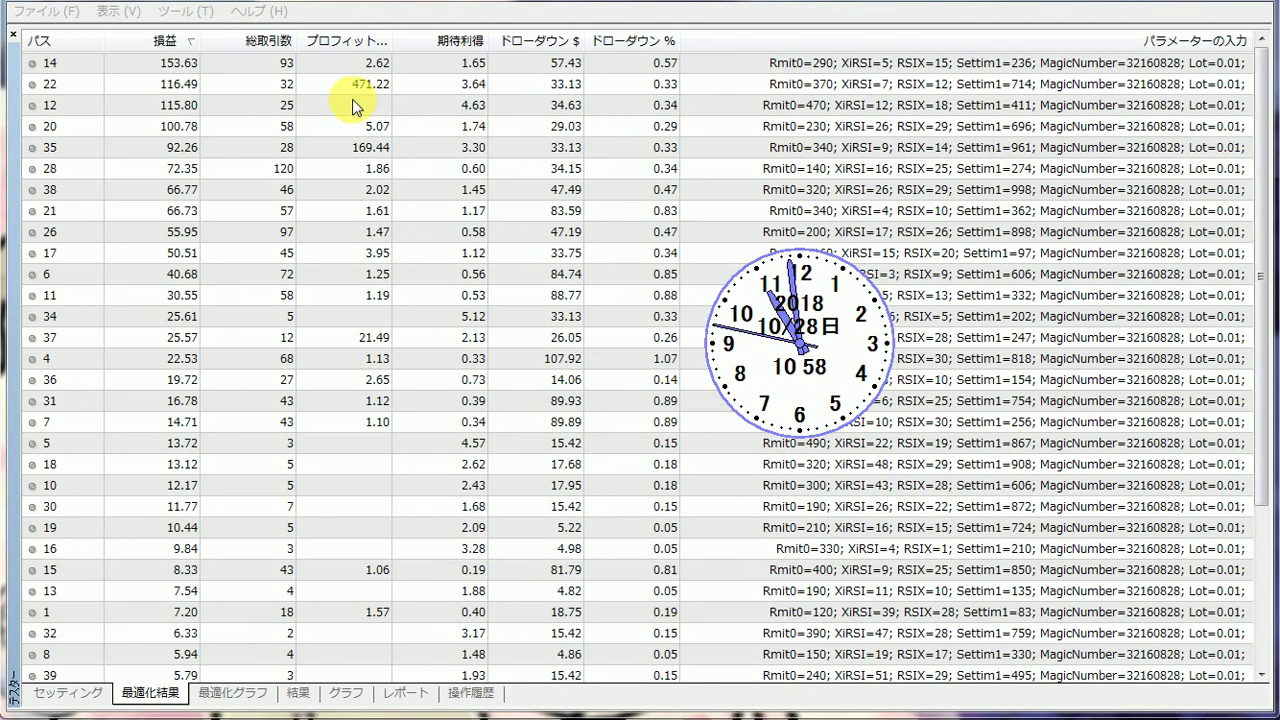
click(95, 697)
click(148, 694)
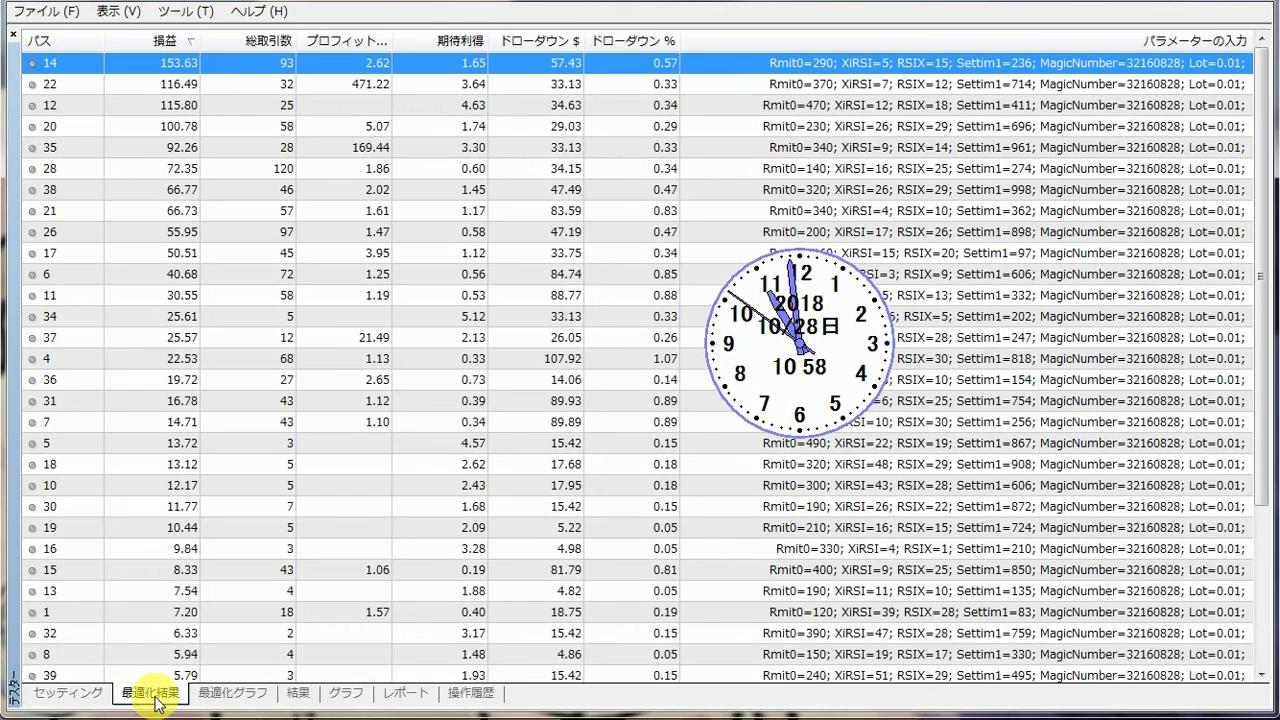
Re-sort the results by 損益, highest first, and copy only the row of pass 14.
click(179, 42)
click(179, 42)
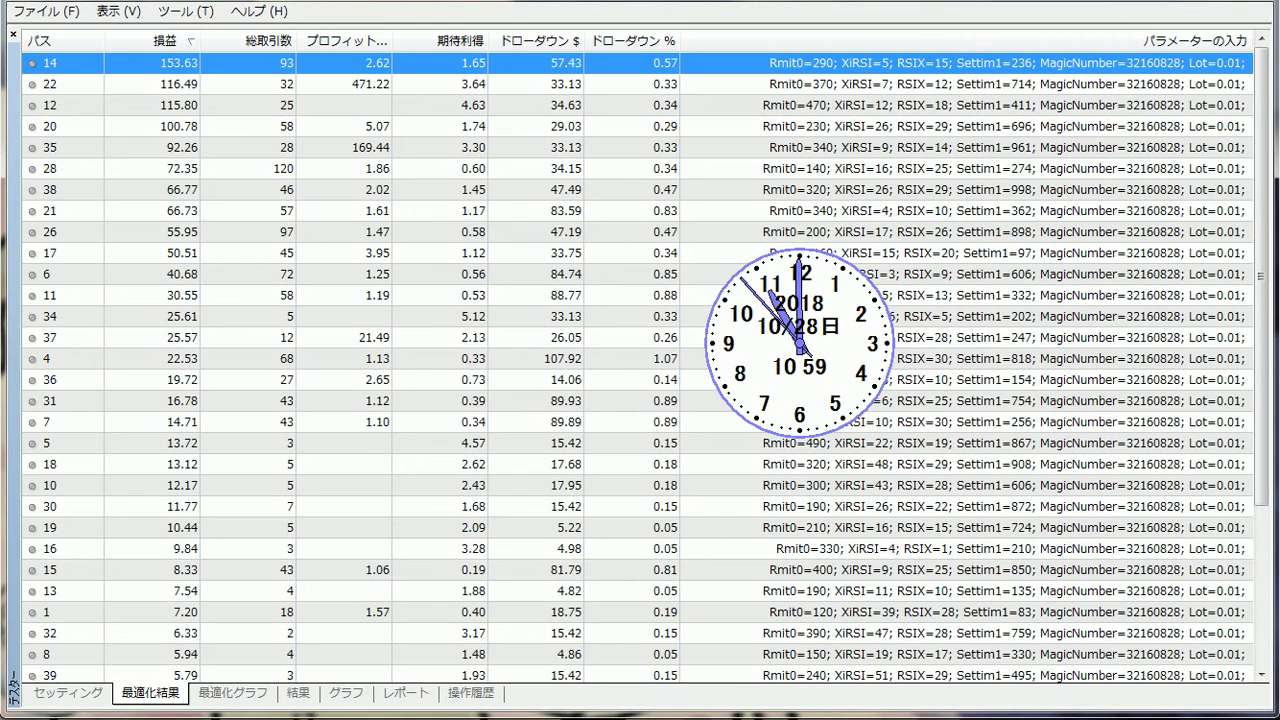
right_click(493, 65)
click(563, 113)
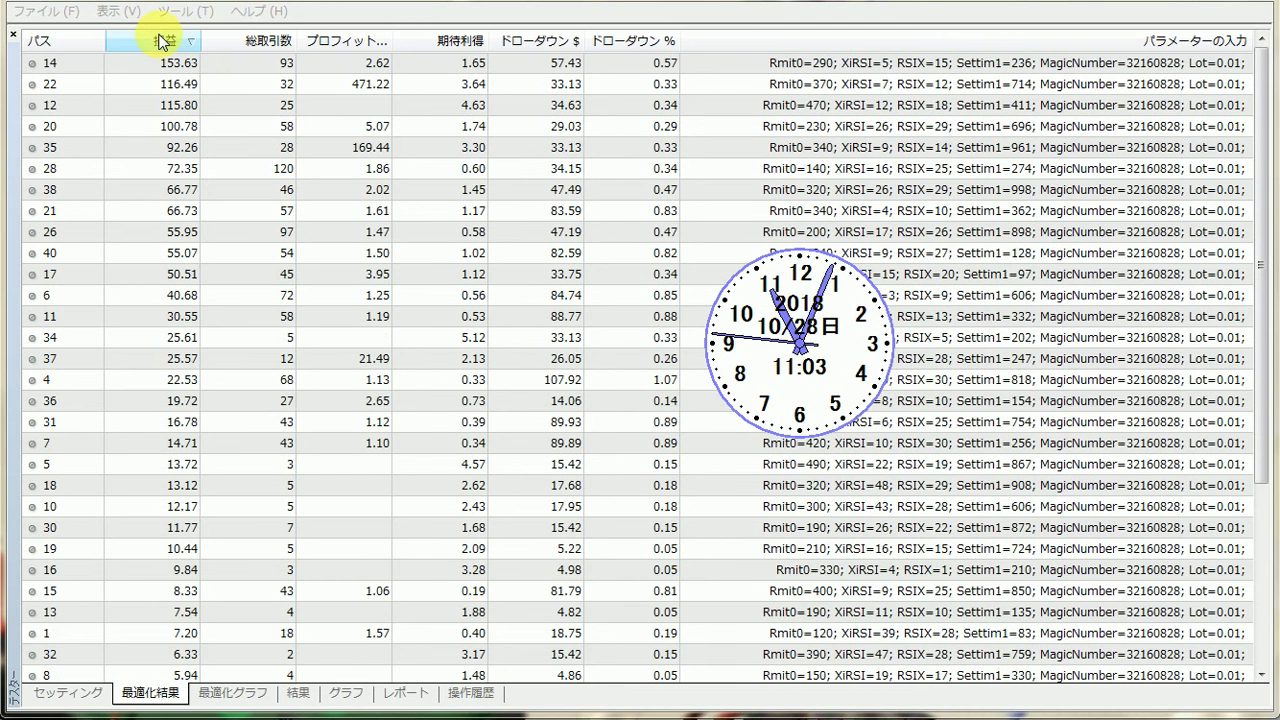
Re-sort the optimization results by descending 損益 with pass 41 included.
click(160, 40)
click(160, 40)
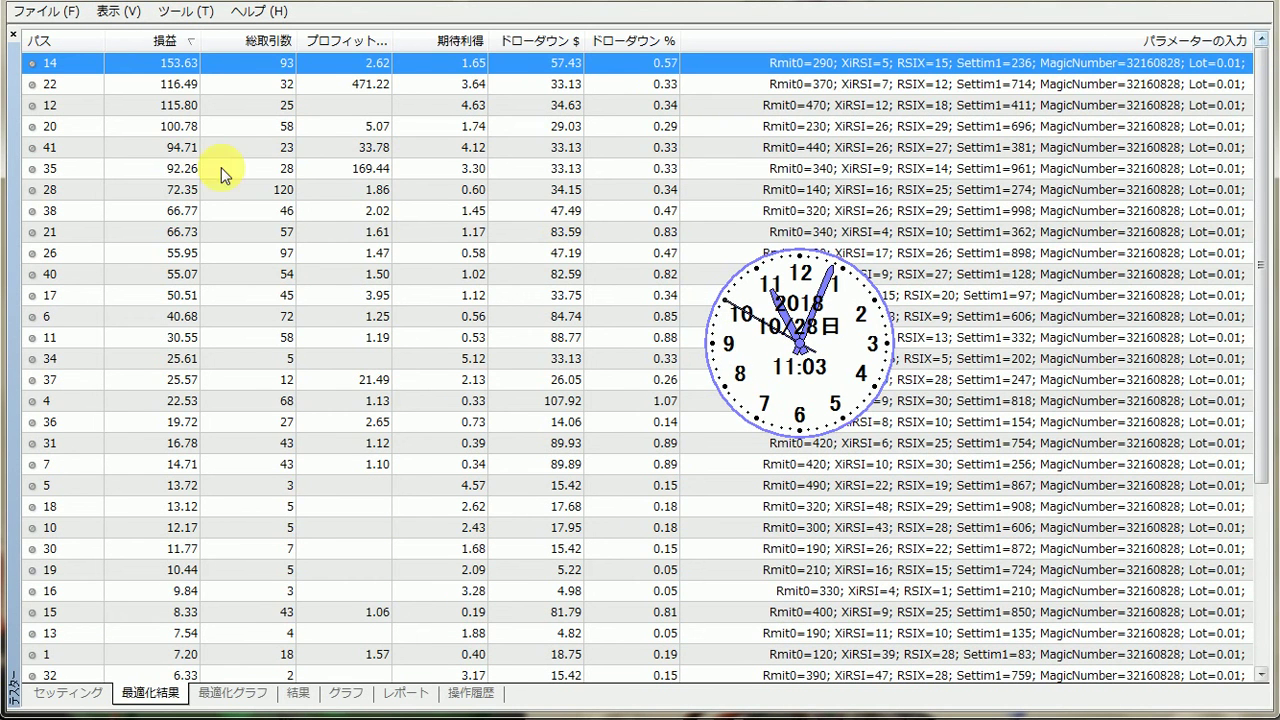
Check the optimization's pass count and elapsed time in the tester settings, comparing them with the ranked results list.
click(94, 689)
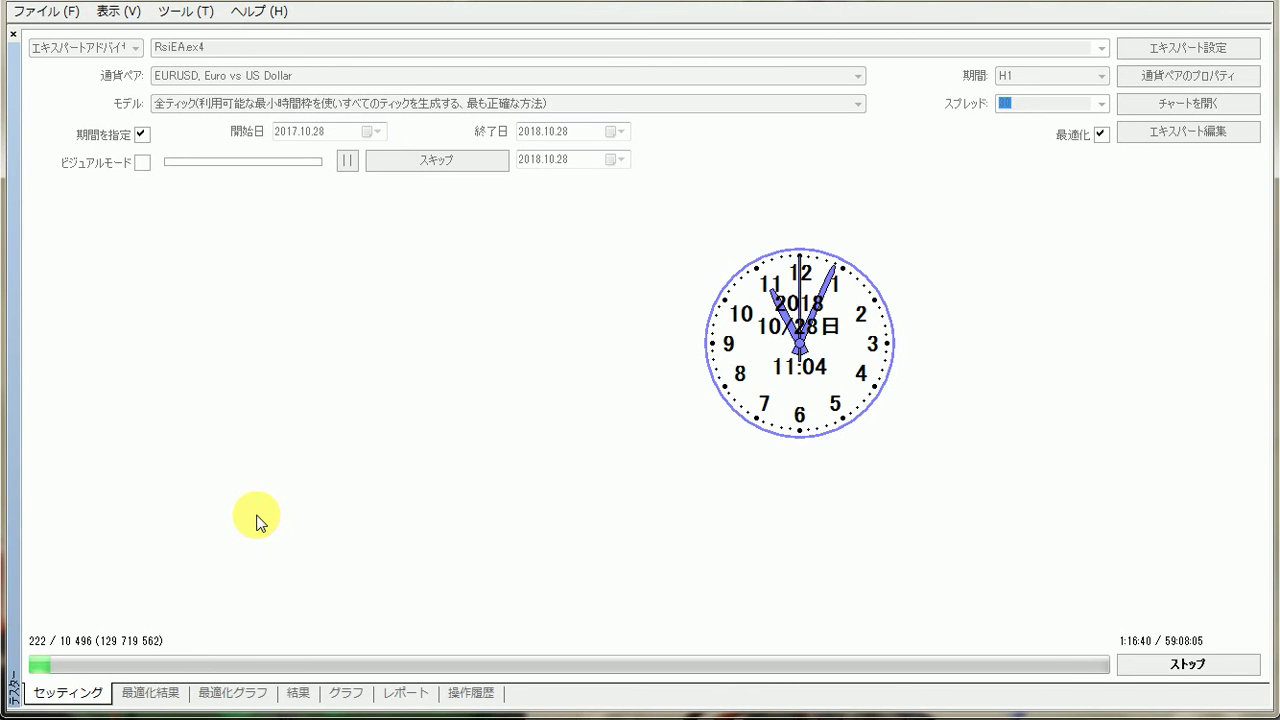
click(152, 693)
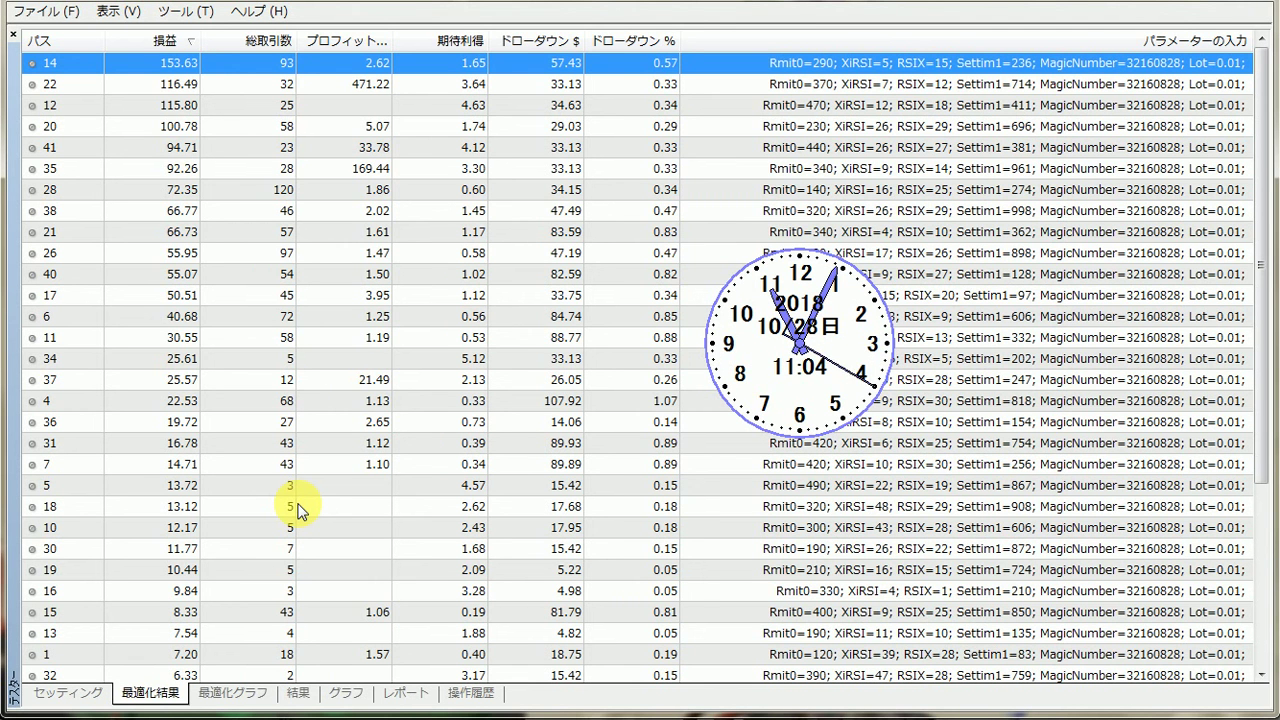
click(68, 694)
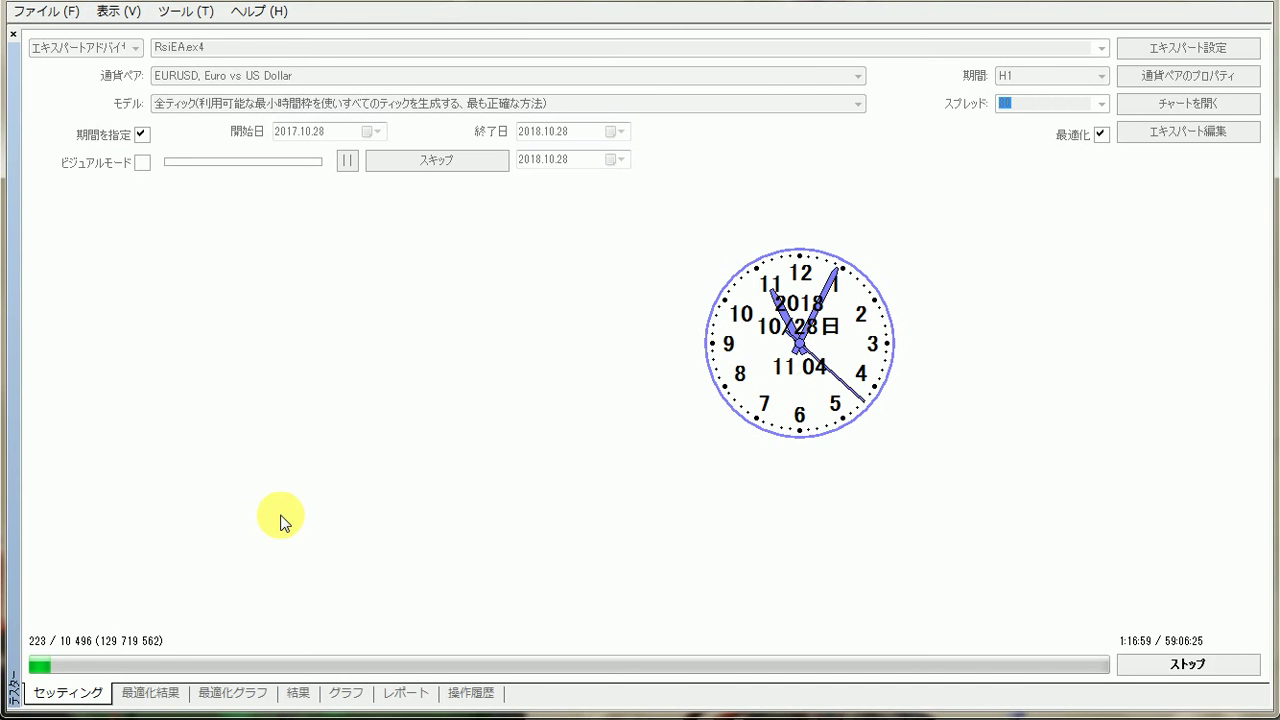
click(150, 694)
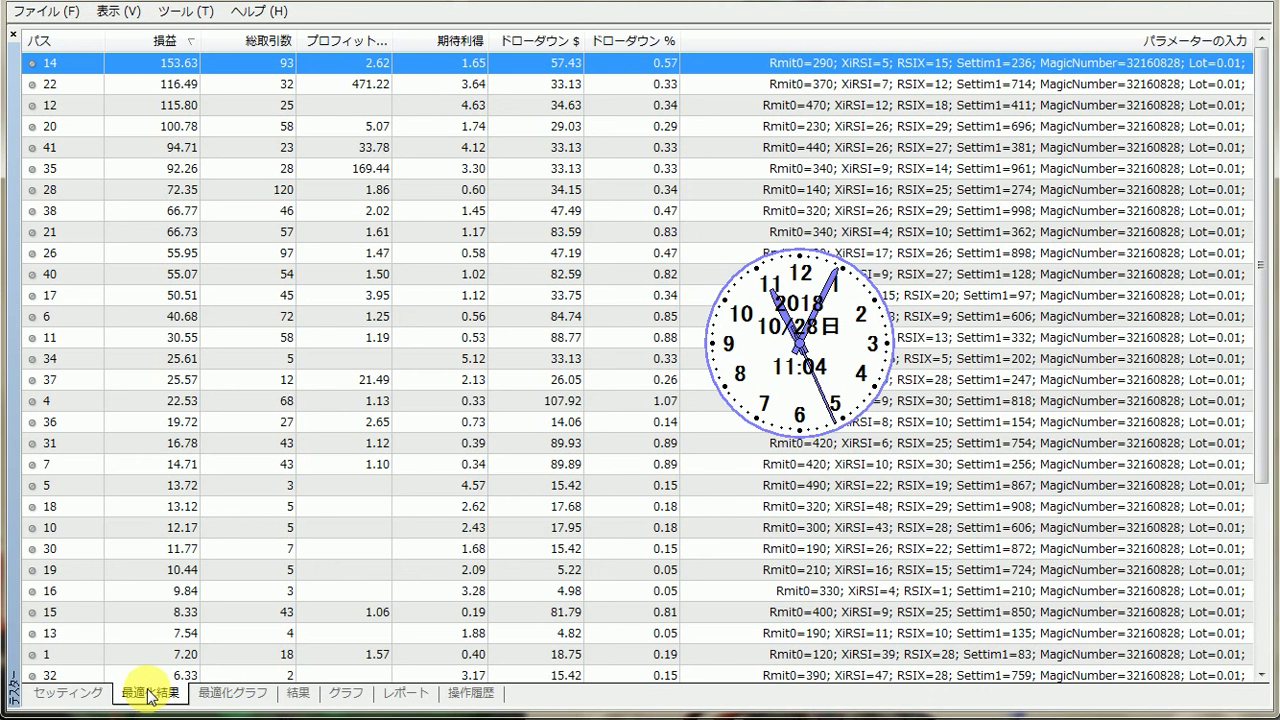
click(71, 692)
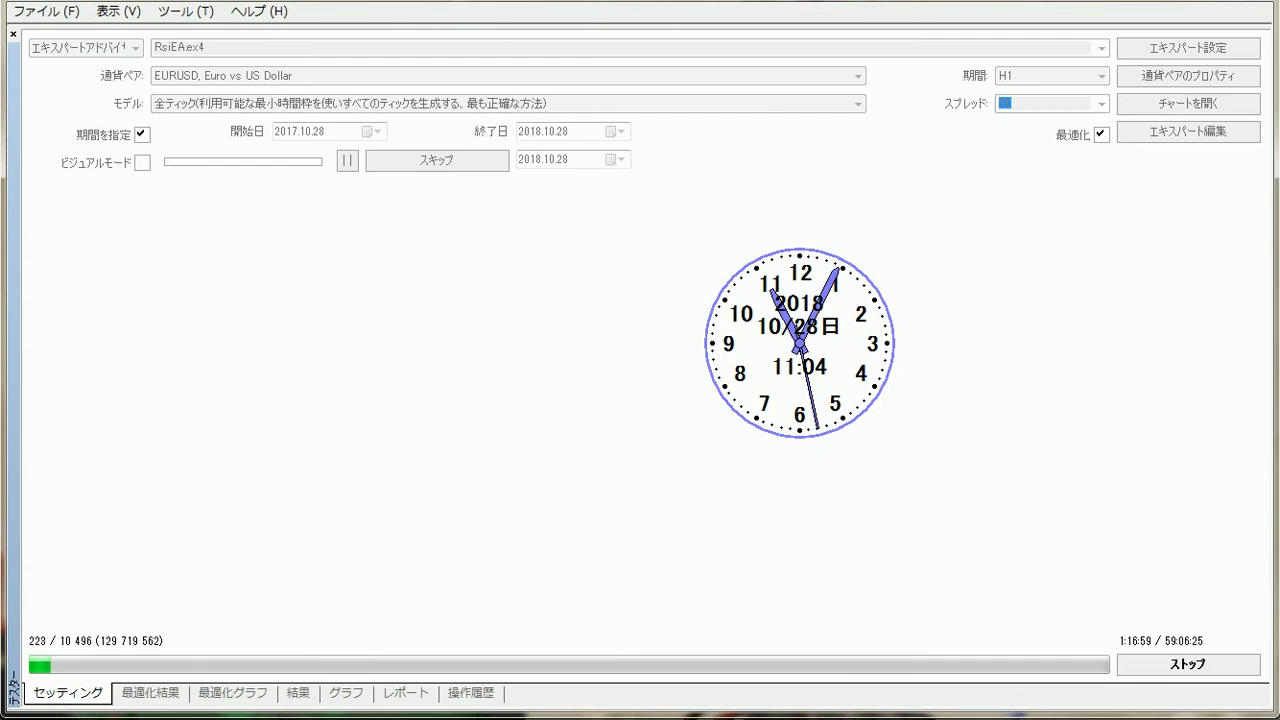